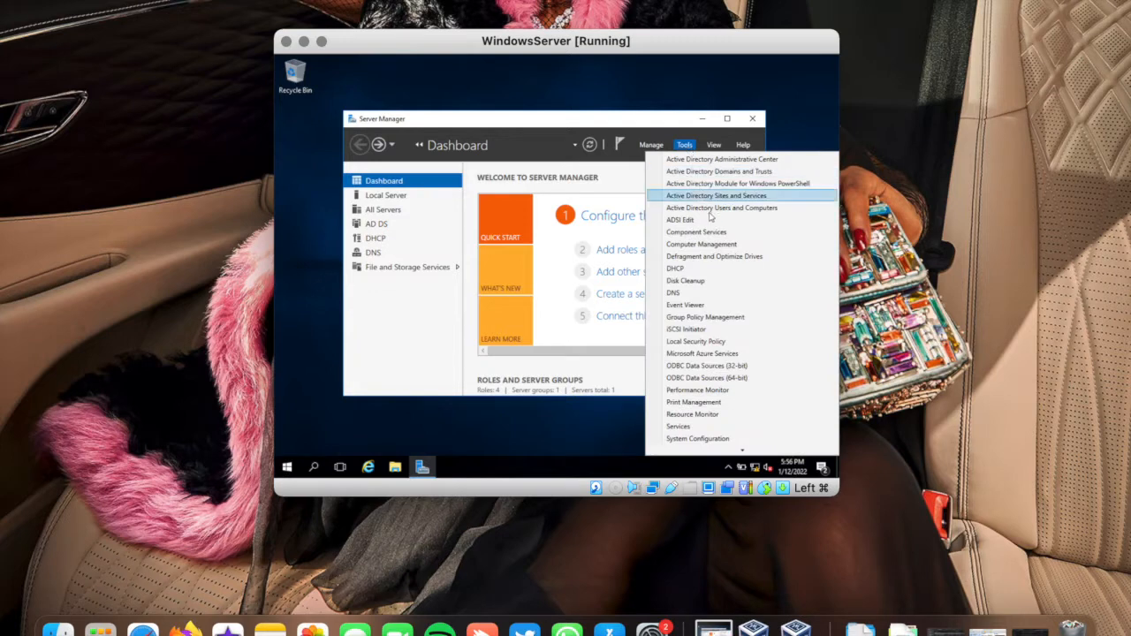
Open Active Directory Users and Computers and check the CADfangroup group and Main User account in the Roaming organizational unit
{"action": "left_click", "coordinate": [712, 210]}
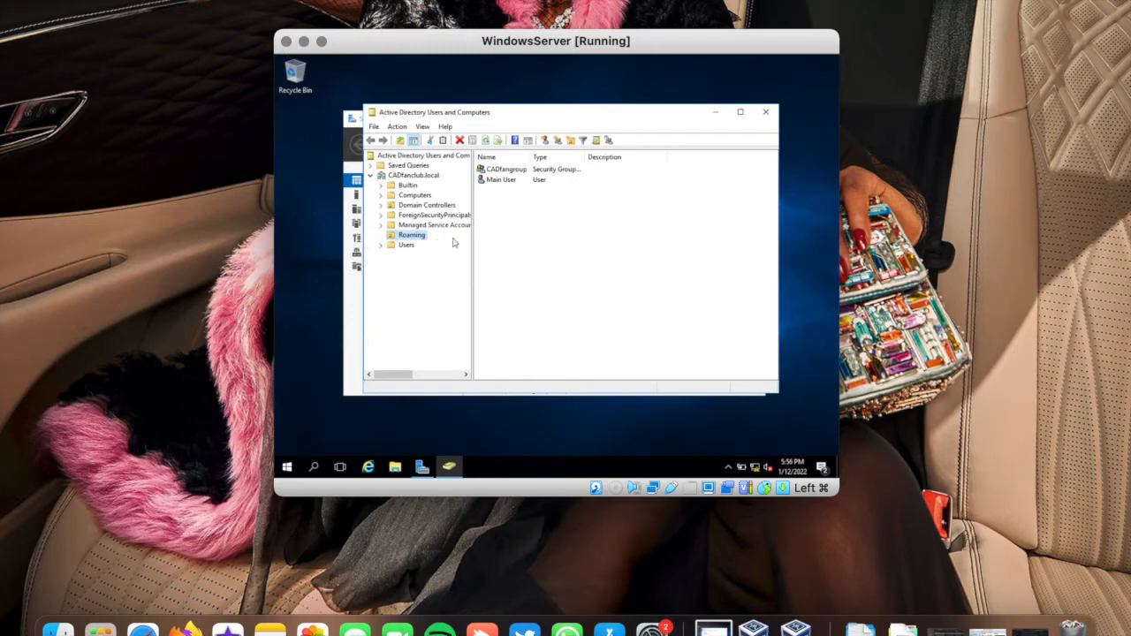
{"action": "left_click_drag", "start_coordinate": [539, 202], "coordinate": [532, 164]}
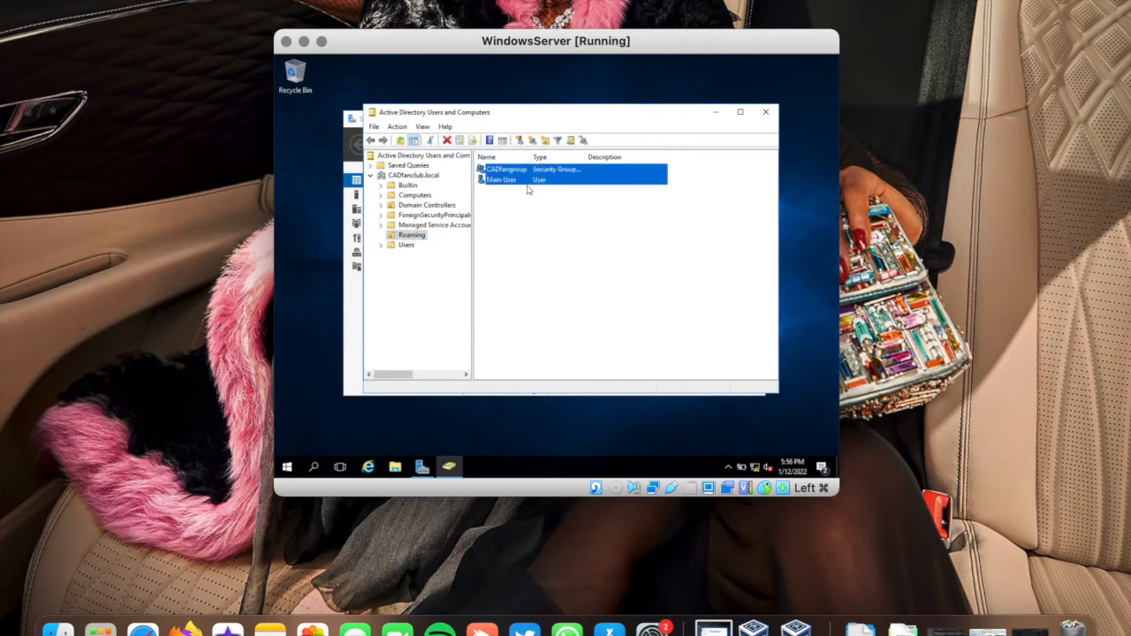
{"action": "left_click", "coordinate": [529, 181]}
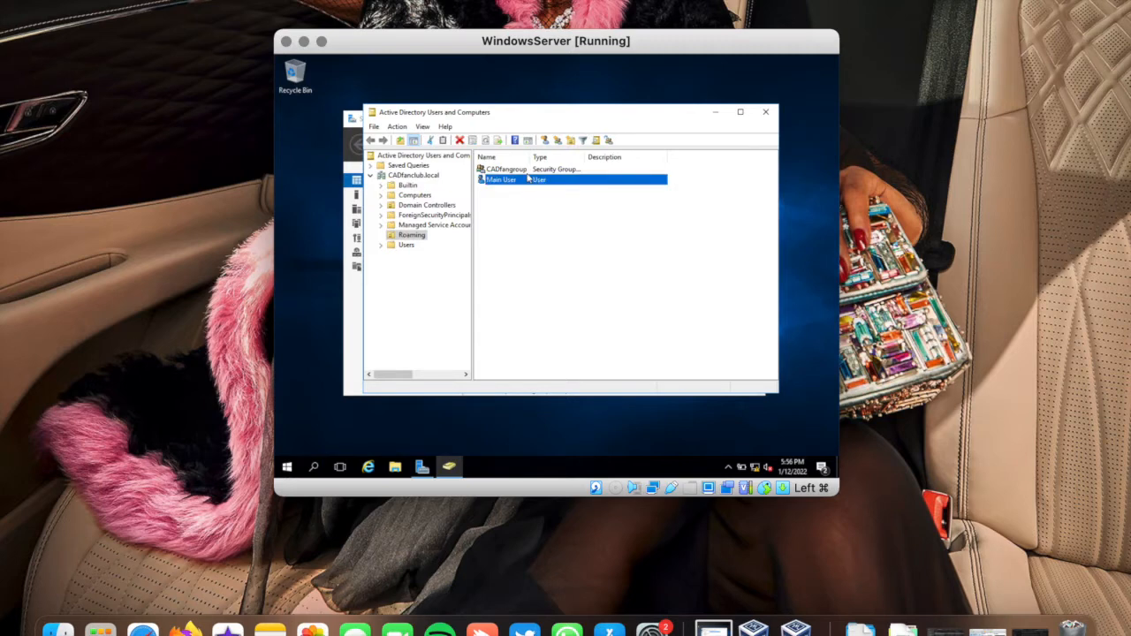
{"action": "left_click", "coordinate": [528, 171]}
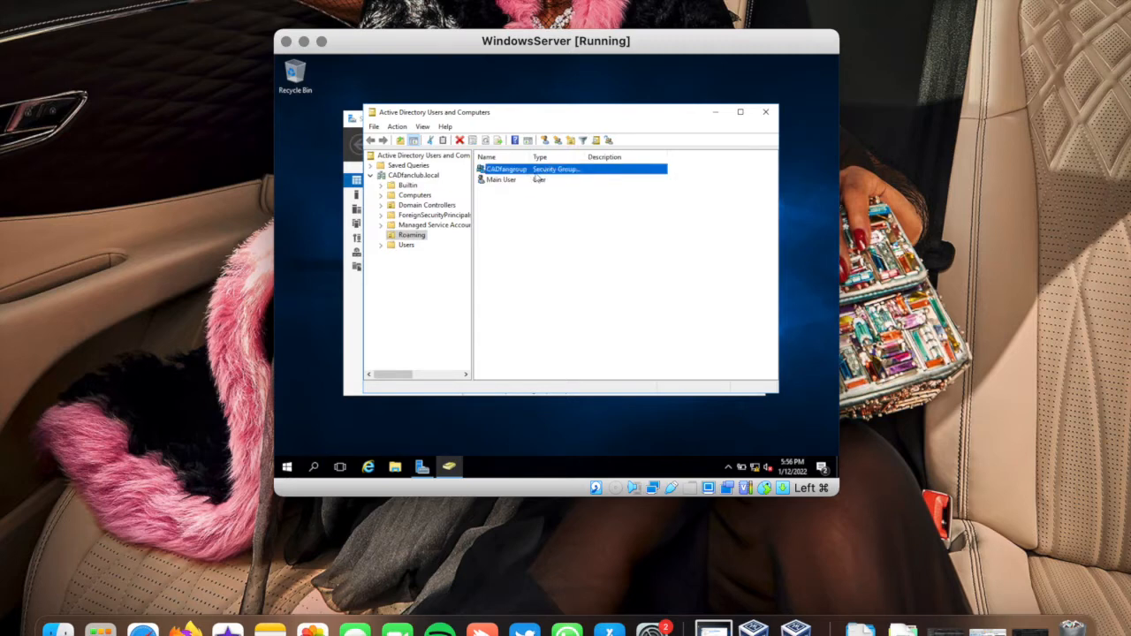
{"action": "left_click", "coordinate": [765, 115]}
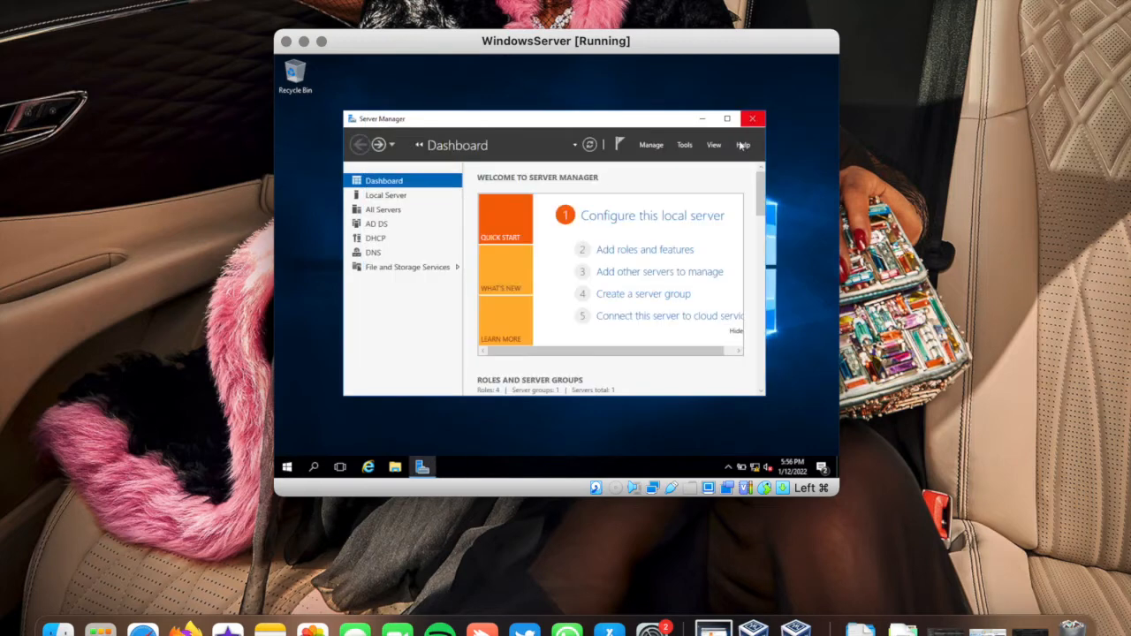
Open Group Policy Management and select the Roaming organizational unit under the CADfanclub.local domain
{"action": "left_click", "coordinate": [686, 145]}
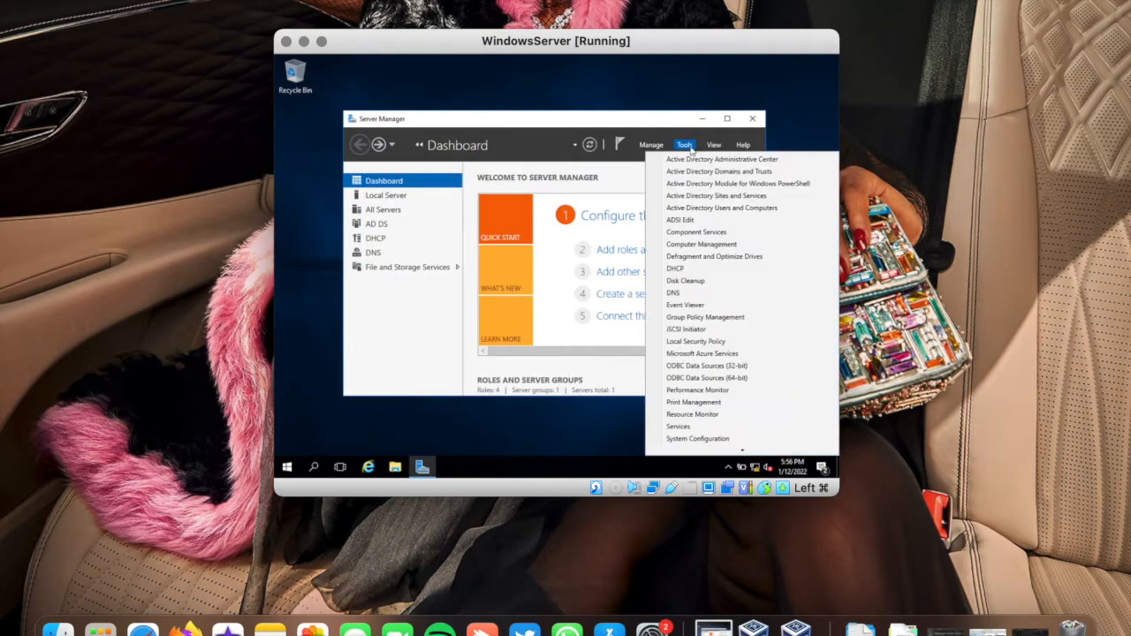
{"action": "left_click", "coordinate": [727, 318]}
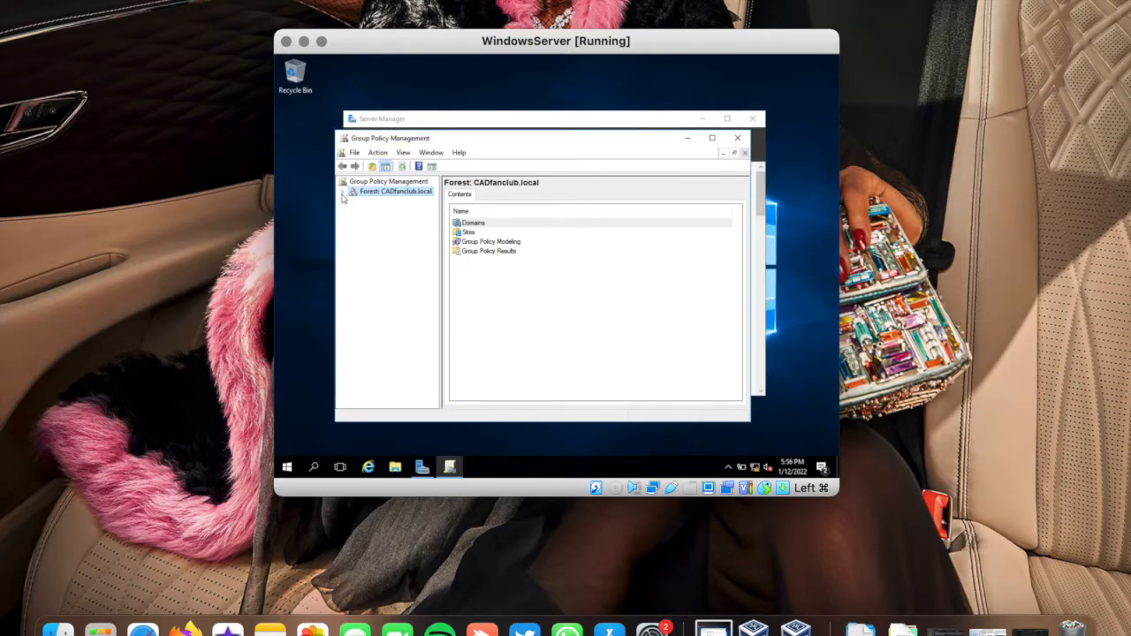
{"action": "left_click", "coordinate": [344, 192]}
{"action": "left_click", "coordinate": [352, 202]}
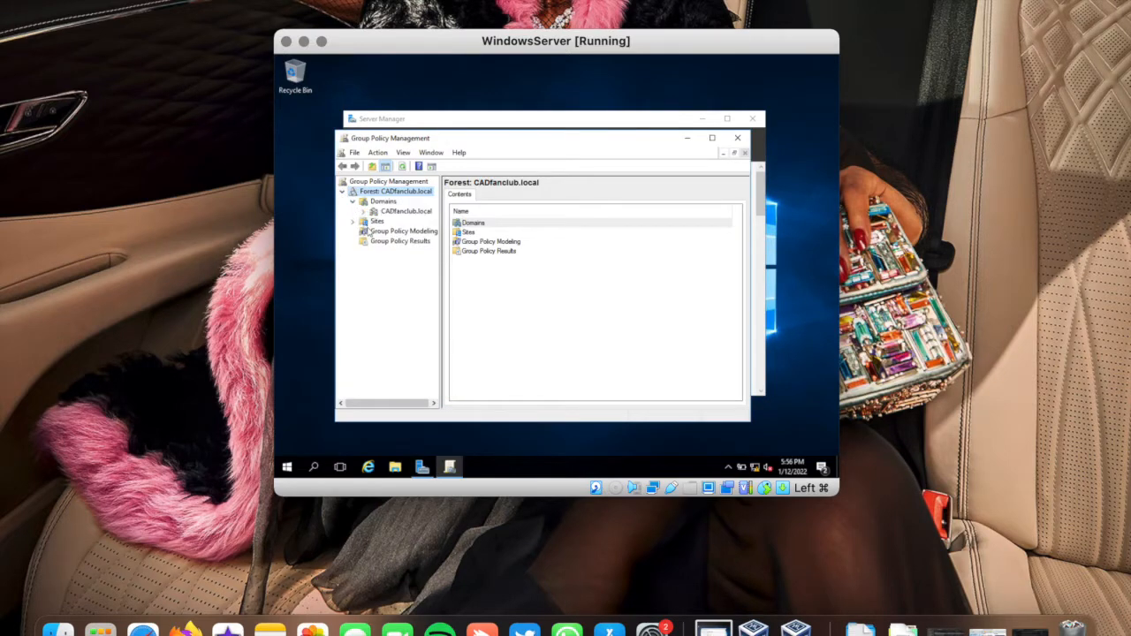
{"action": "left_click", "coordinate": [363, 211]}
{"action": "left_click", "coordinate": [390, 242]}
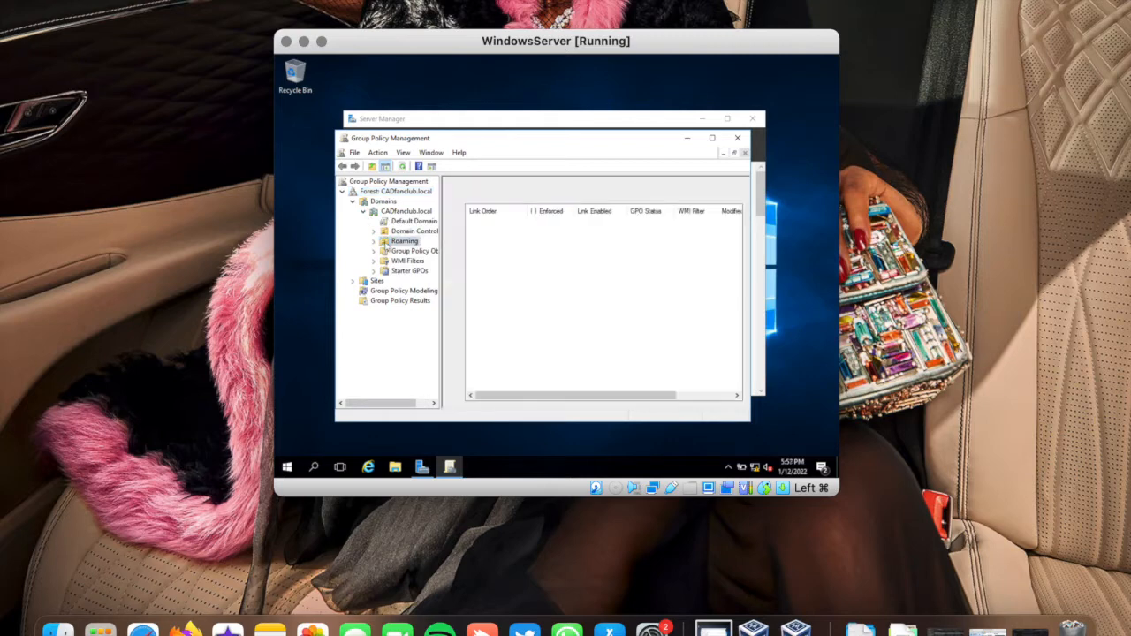
Create a GPO named "Roaming User Settings" linked to the Roaming organizational unit
{"action": "right_click", "coordinate": [405, 243]}
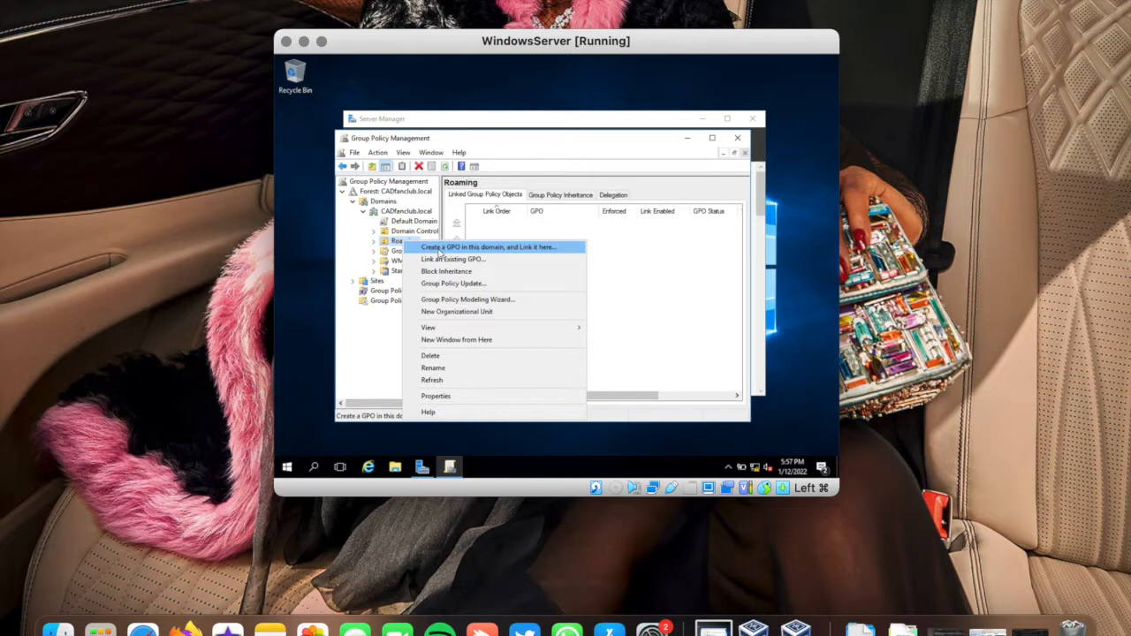
{"action": "left_click", "coordinate": [441, 252]}
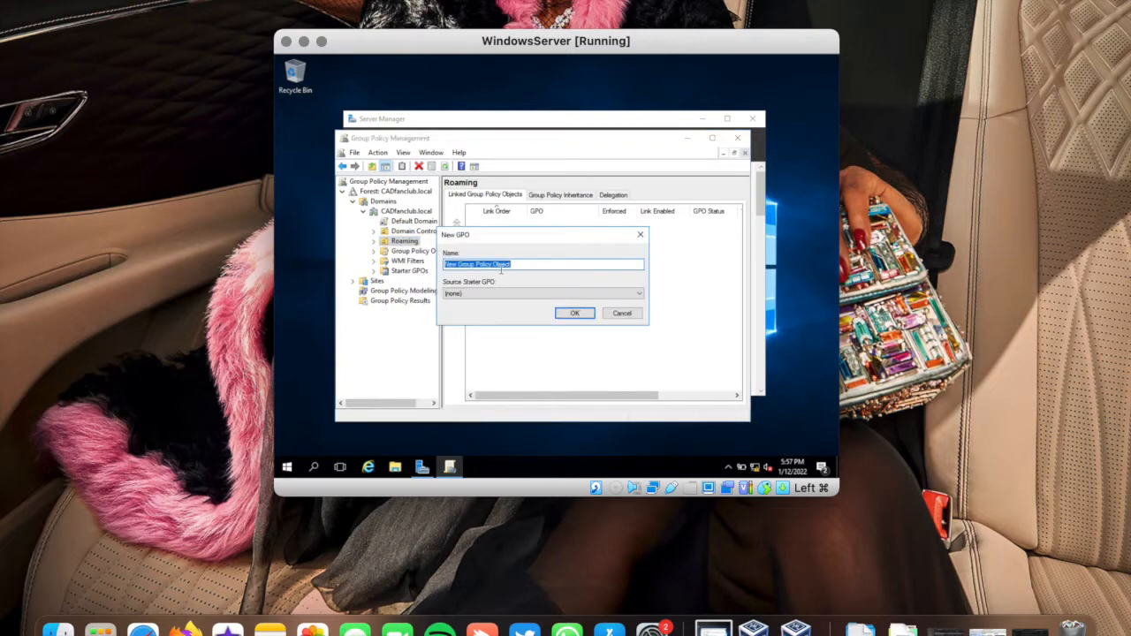
{"action": "type", "text": "Roaming User Settings"}
{"action": "key", "text": "Return"}
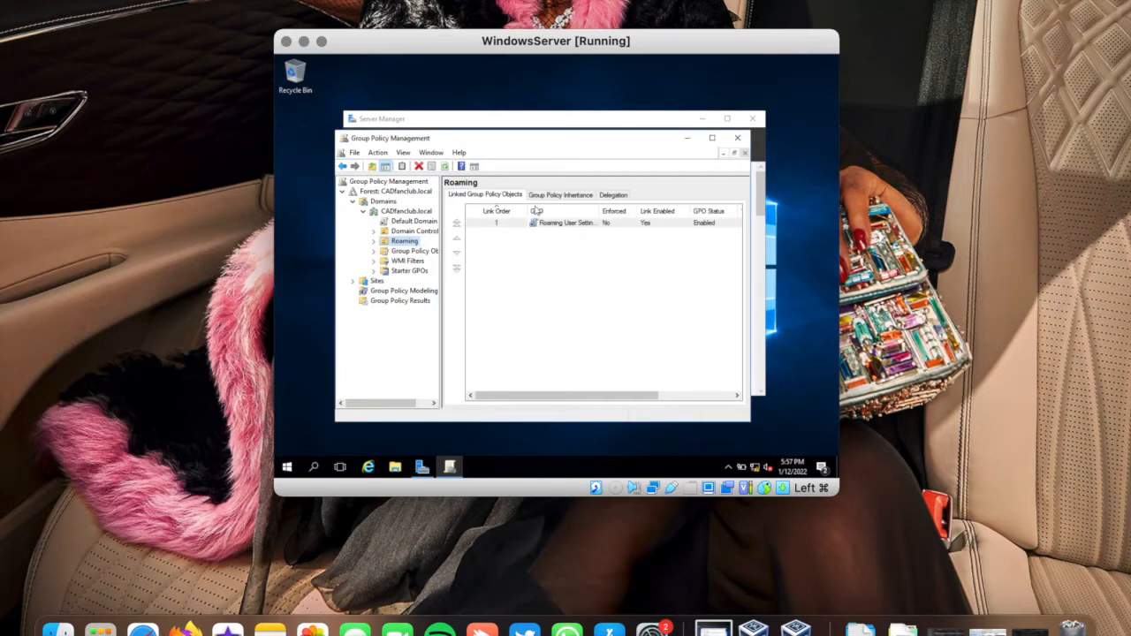
Open the Roaming User Settings GPO and remove Authenticated Users from its security filtering
{"action": "double_click", "coordinate": [546, 223]}
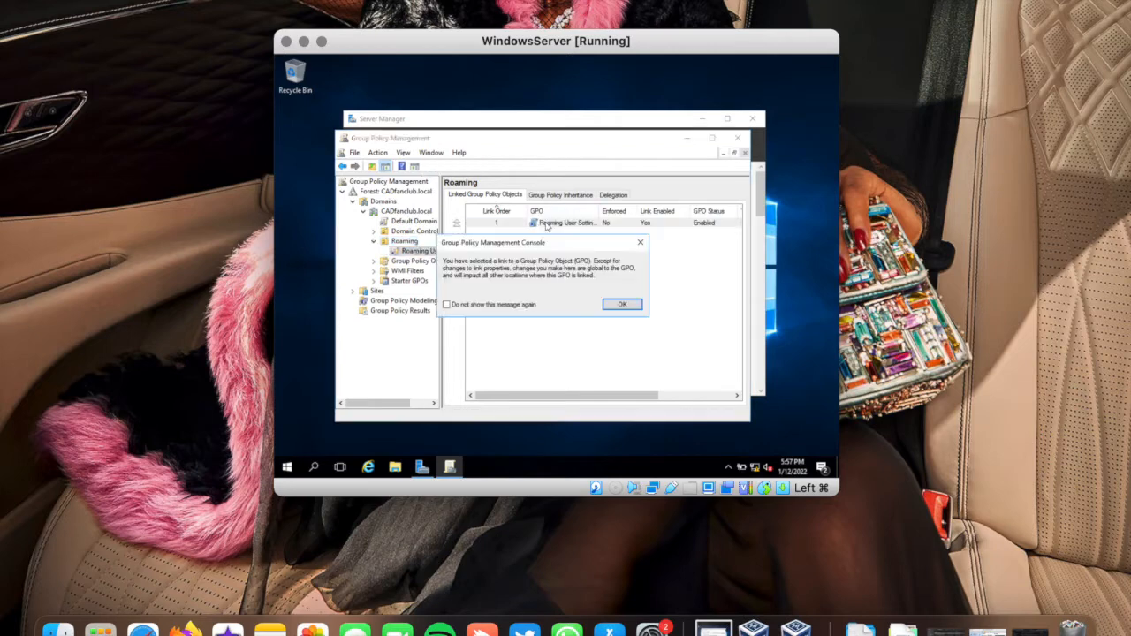
{"action": "left_click", "coordinate": [640, 242]}
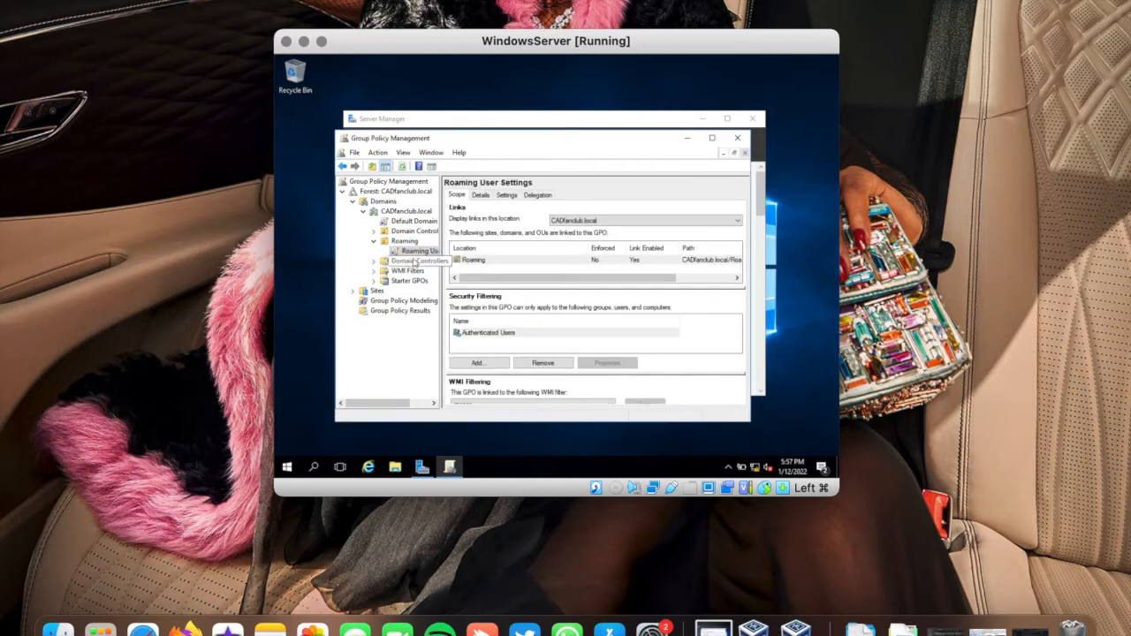
{"action": "left_click", "coordinate": [517, 336]}
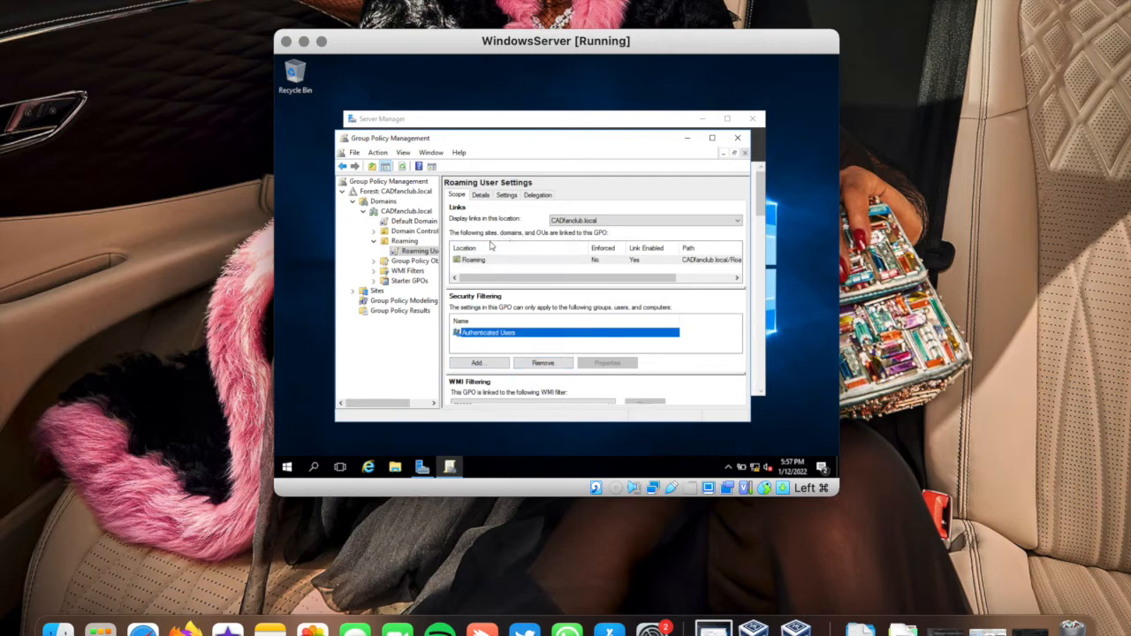
{"action": "left_click", "coordinate": [528, 364]}
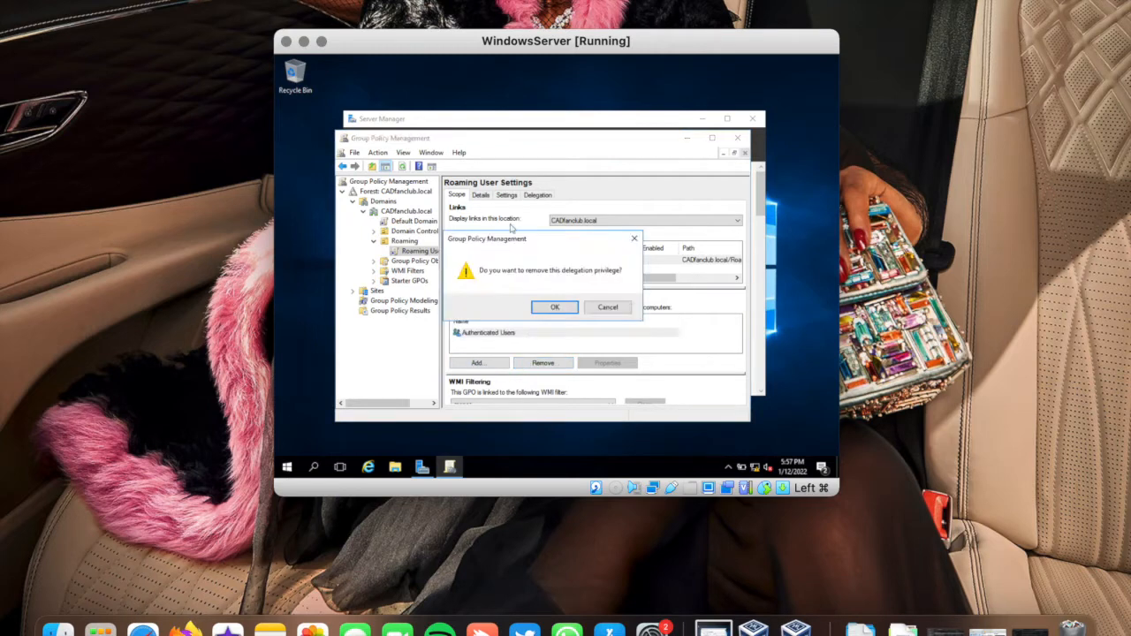
{"action": "left_click", "coordinate": [554, 305]}
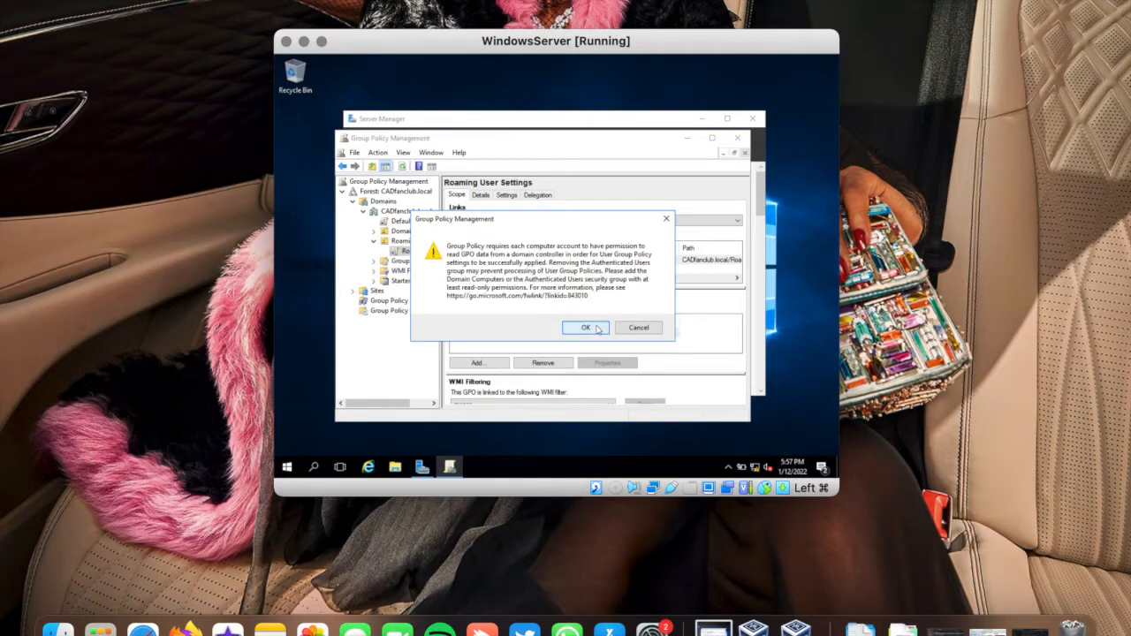
{"action": "left_click", "coordinate": [593, 332]}
Add Authenticated Users to the GPO's delegation with Read permission
{"action": "left_click", "coordinate": [538, 195]}
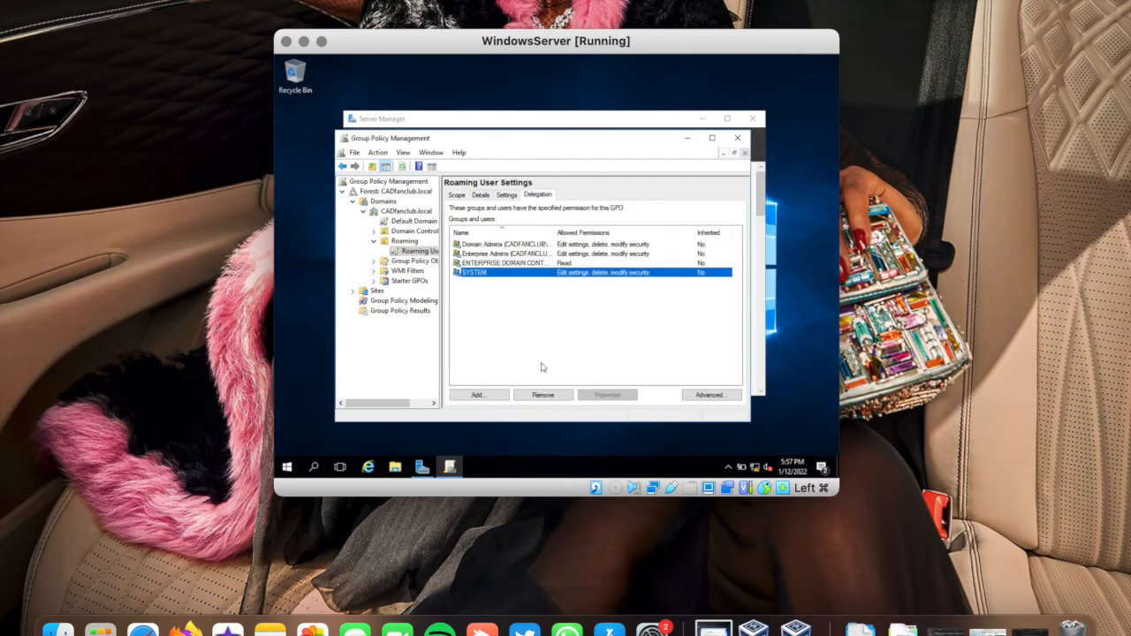
{"action": "left_click", "coordinate": [479, 395]}
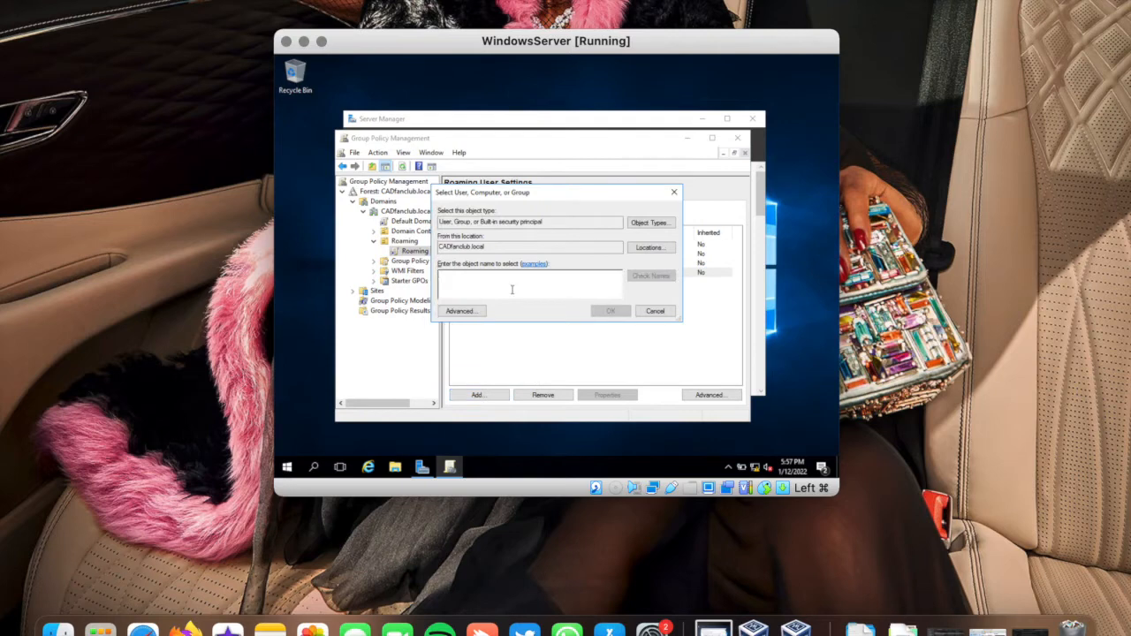
{"action": "type", "text": "Authenticated"}
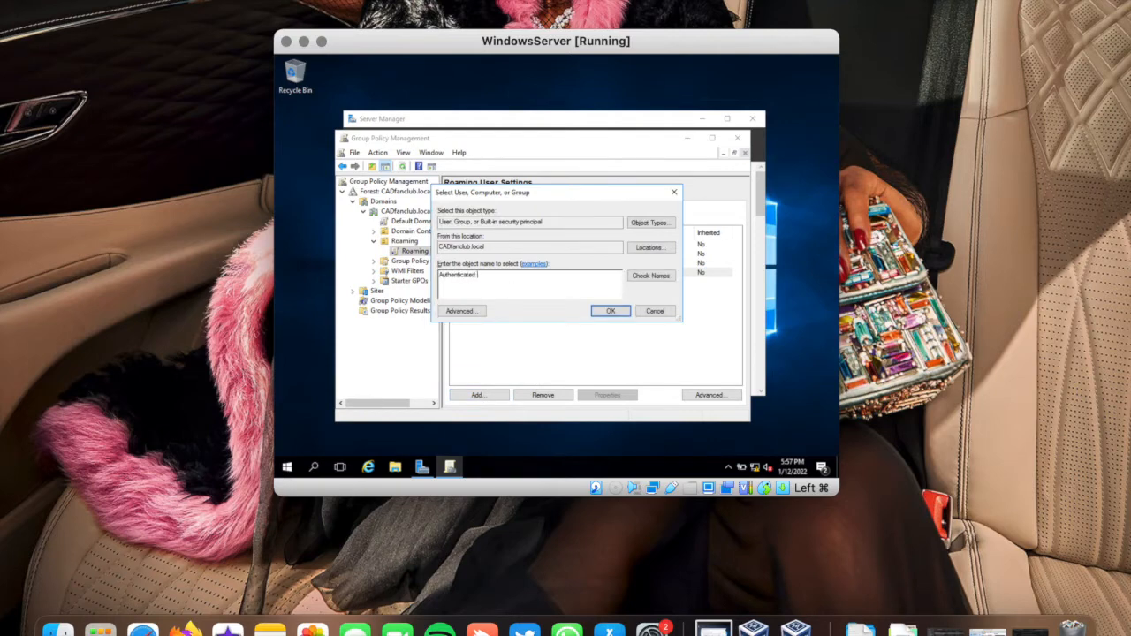
{"action": "type", "text": " U"}
{"action": "key", "text": "Return"}
{"action": "left_click", "coordinate": [486, 237]}
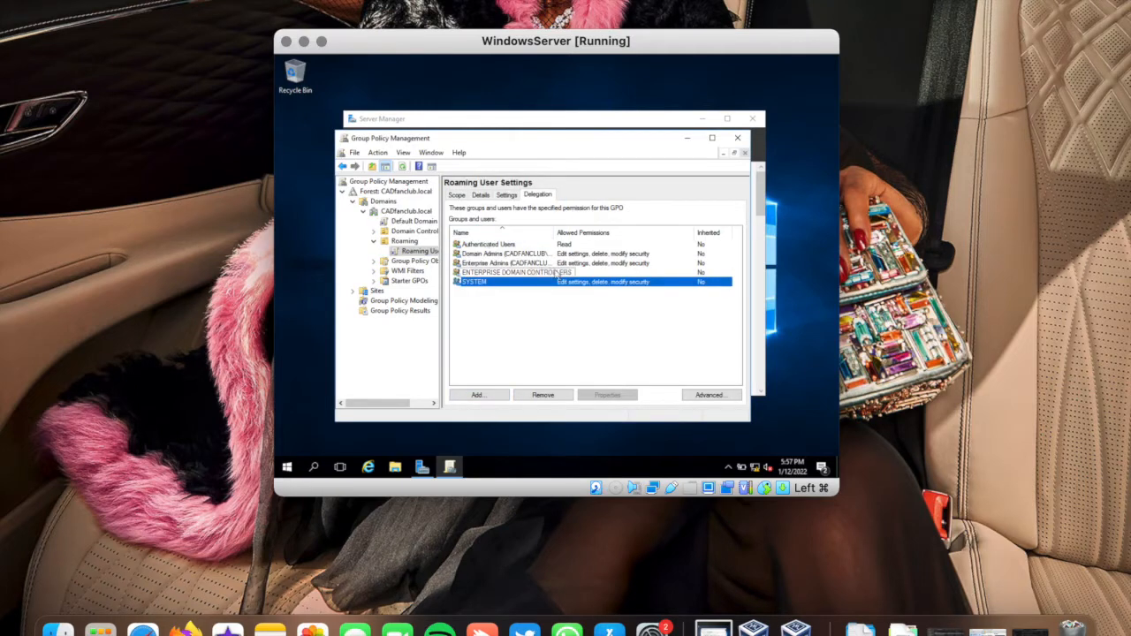
{"action": "left_click", "coordinate": [583, 245]}
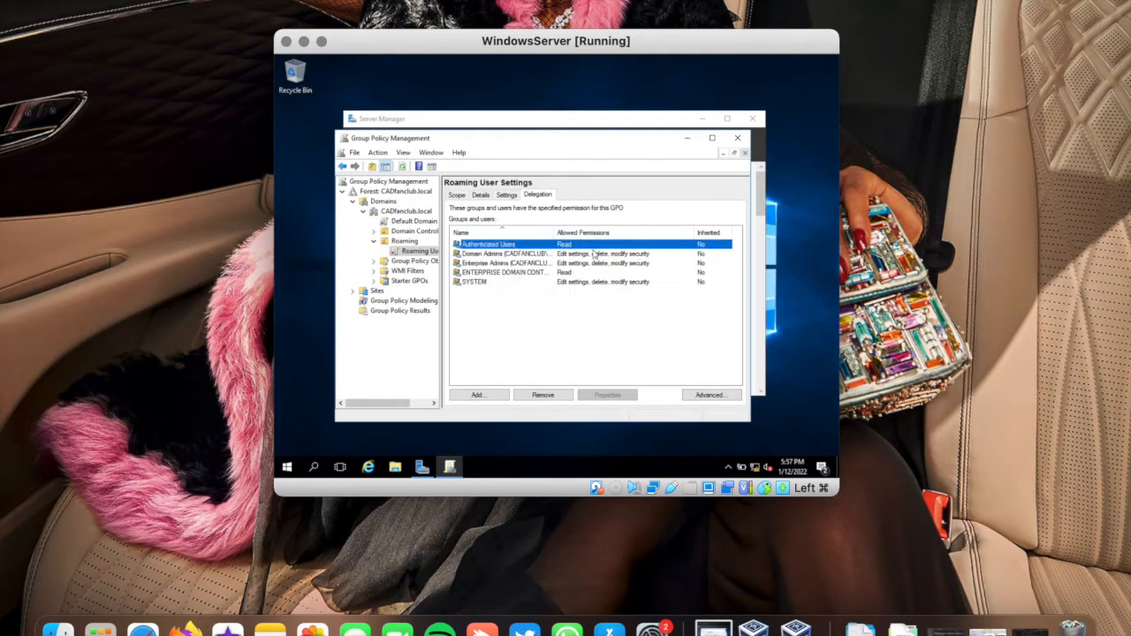
Add the CADfangroup group to the security filtering of the Roaming User Settings GPO
{"action": "left_click", "coordinate": [460, 196]}
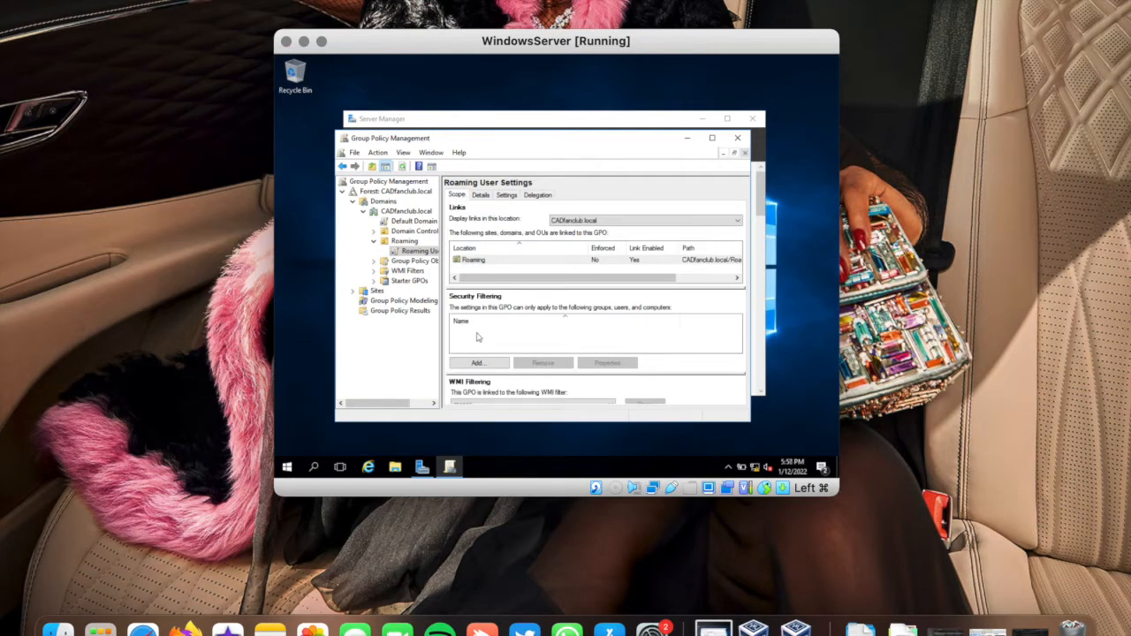
{"action": "left_click", "coordinate": [477, 363]}
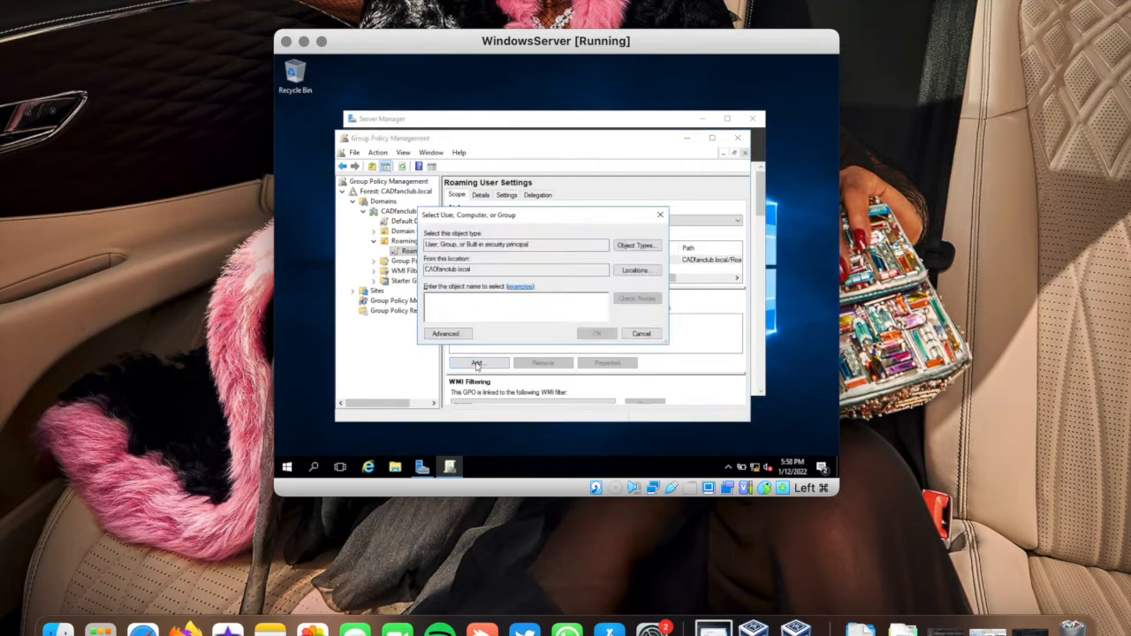
{"action": "type", "text": "Ca"}
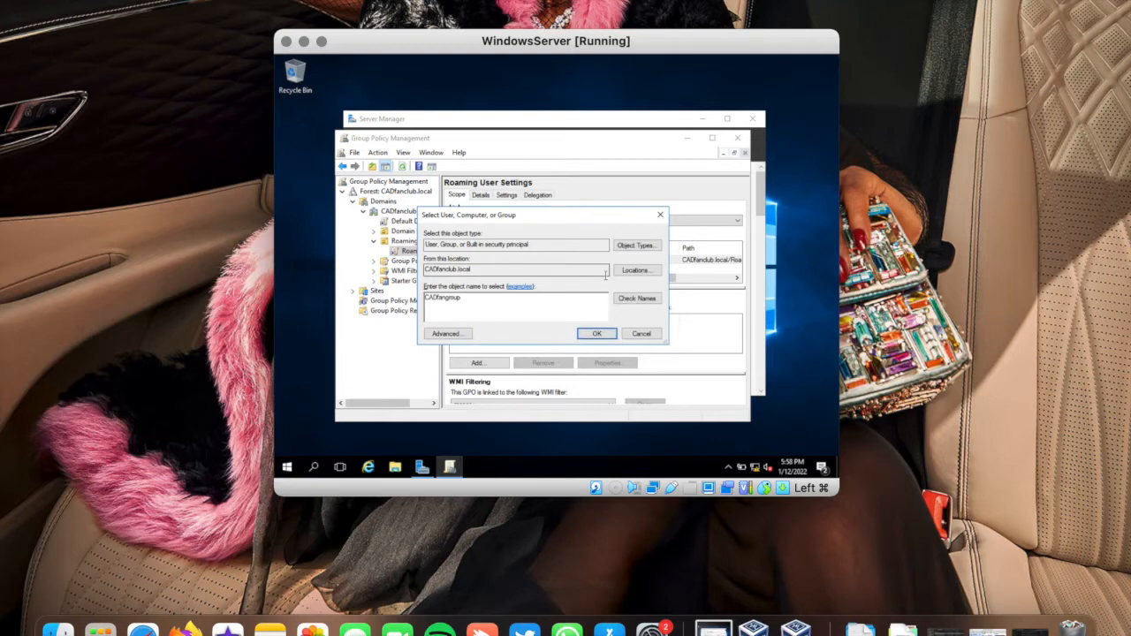
{"action": "left_click", "coordinate": [597, 333]}
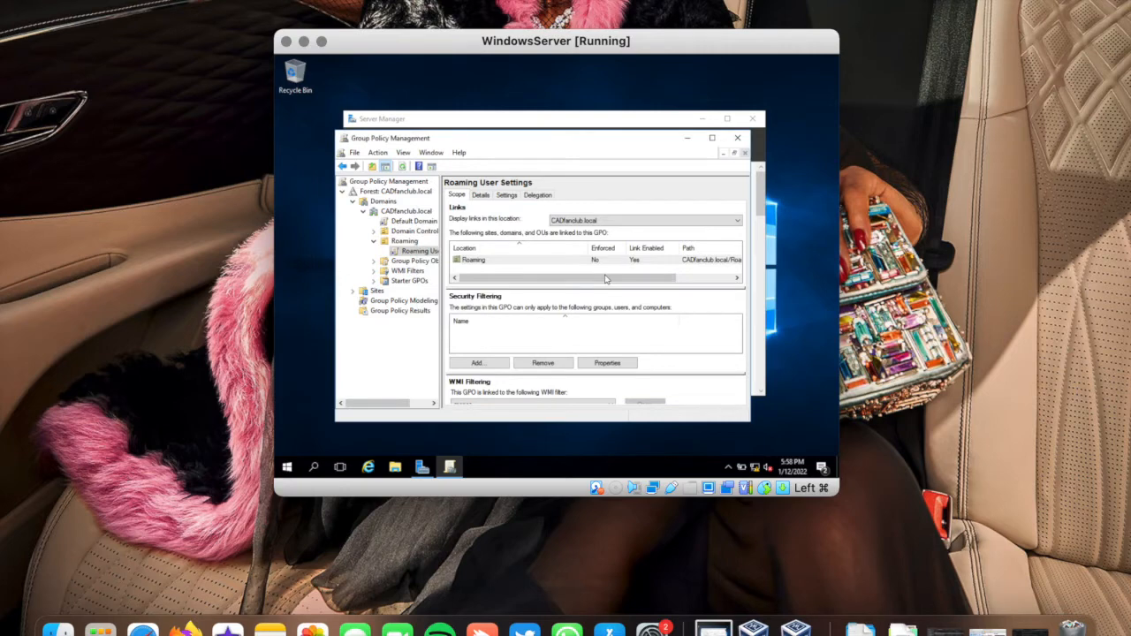
Add the Main User account to the GPO's security filtering
{"action": "left_click", "coordinate": [493, 363]}
{"action": "type", "text": "Main"}
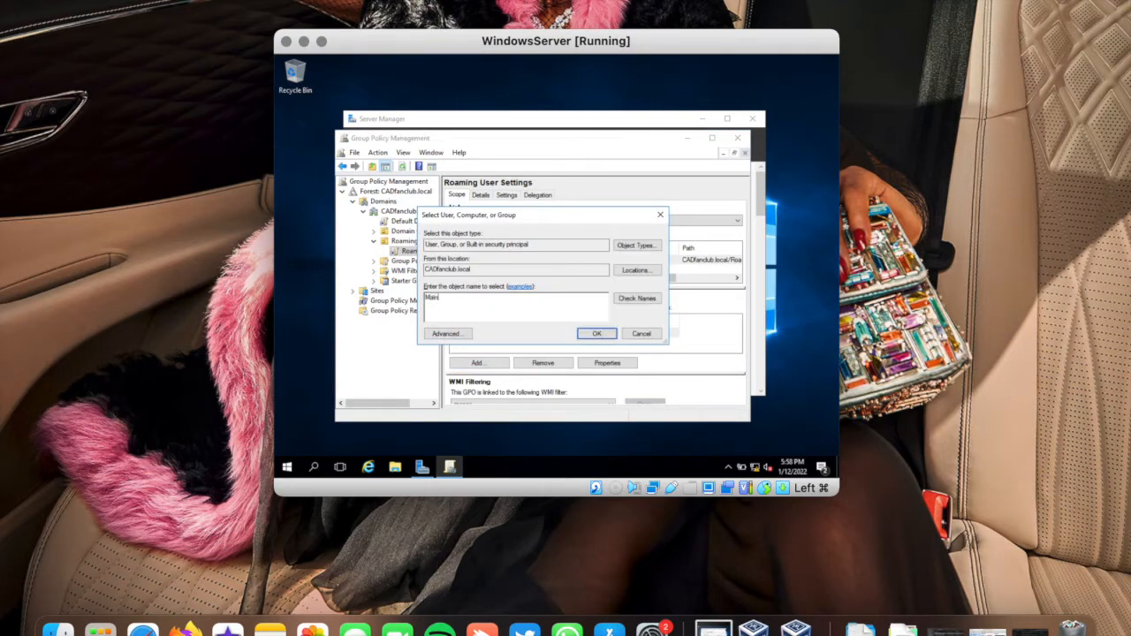
{"action": "type", "text": " User"}
{"action": "key", "text": "Return"}
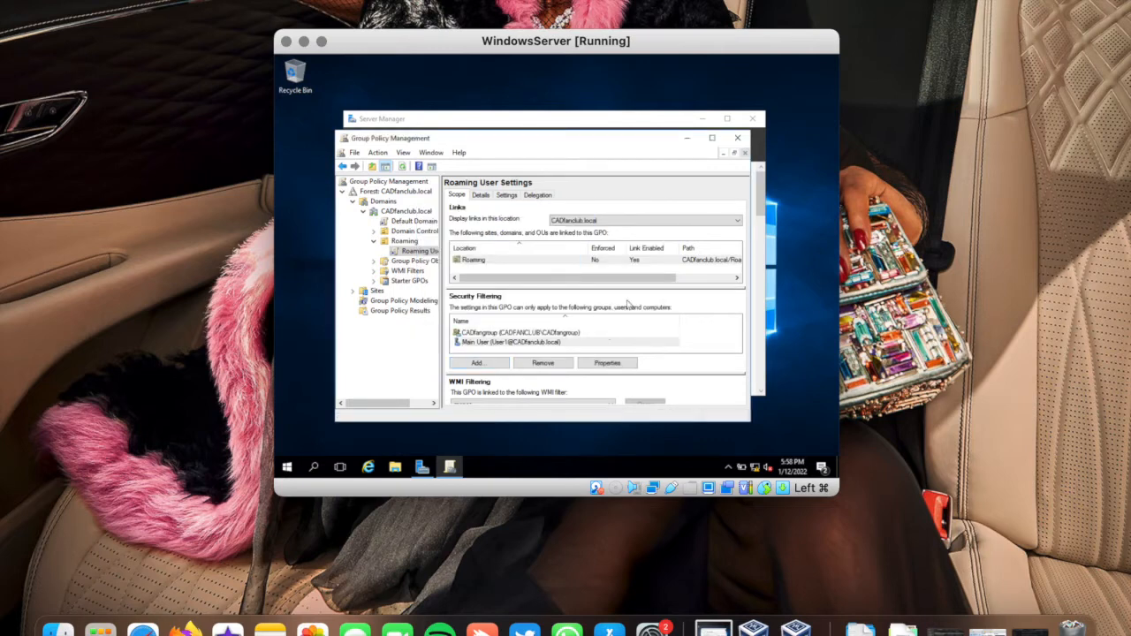
{"action": "left_click", "coordinate": [548, 332]}
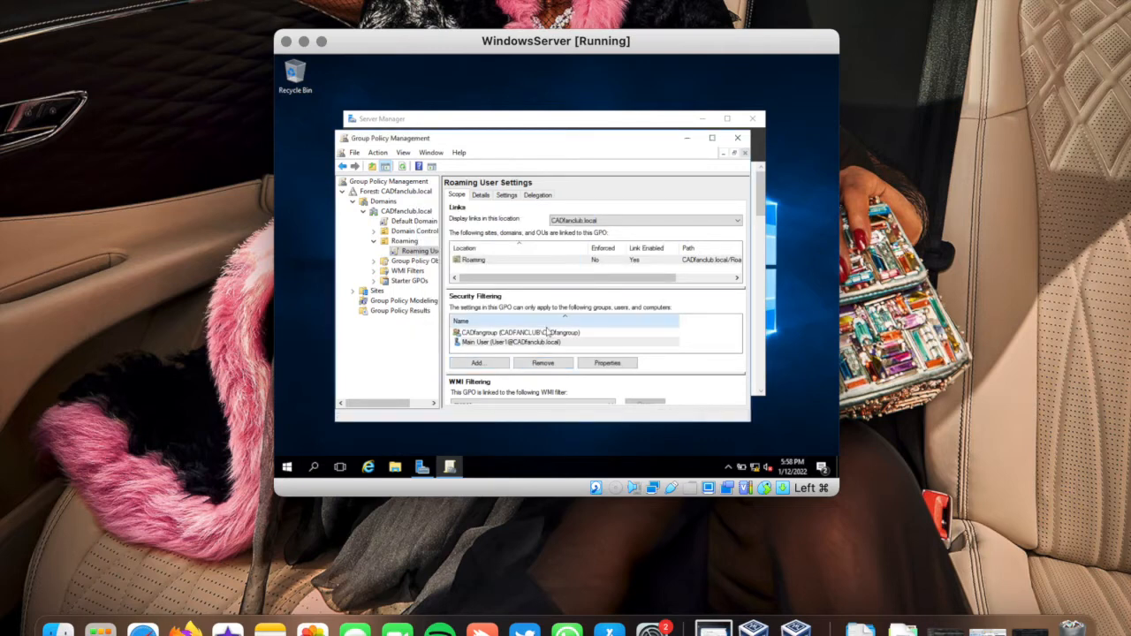
Review the details and the settings report of the Roaming User Settings GPO
{"action": "left_click", "coordinate": [477, 195]}
{"action": "left_click", "coordinate": [501, 197]}
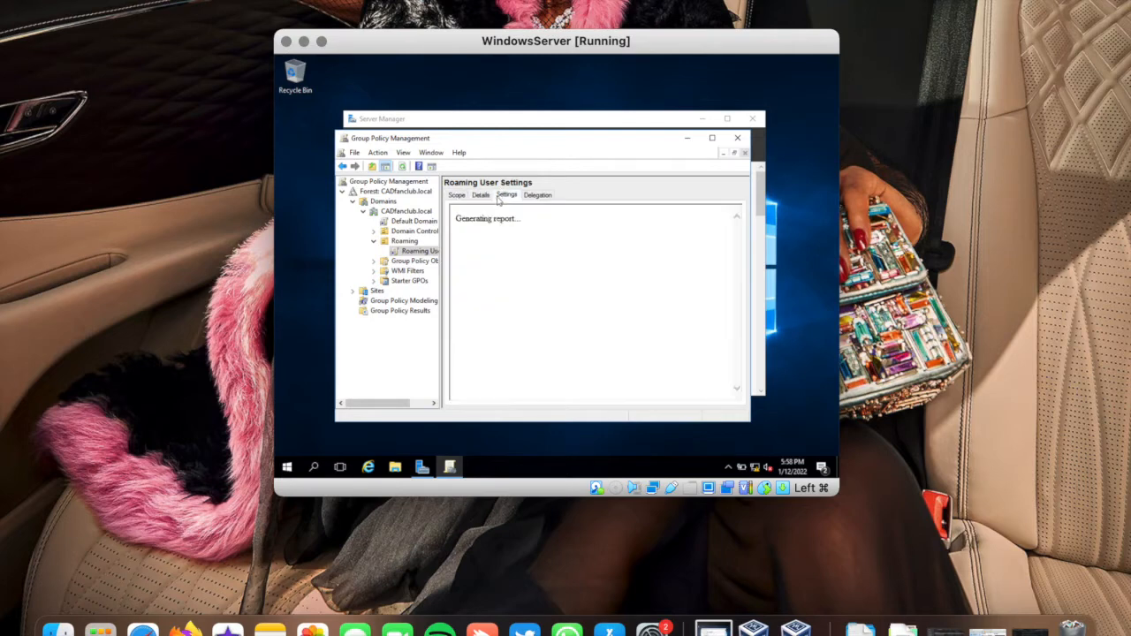
{"action": "left_click", "coordinate": [642, 188]}
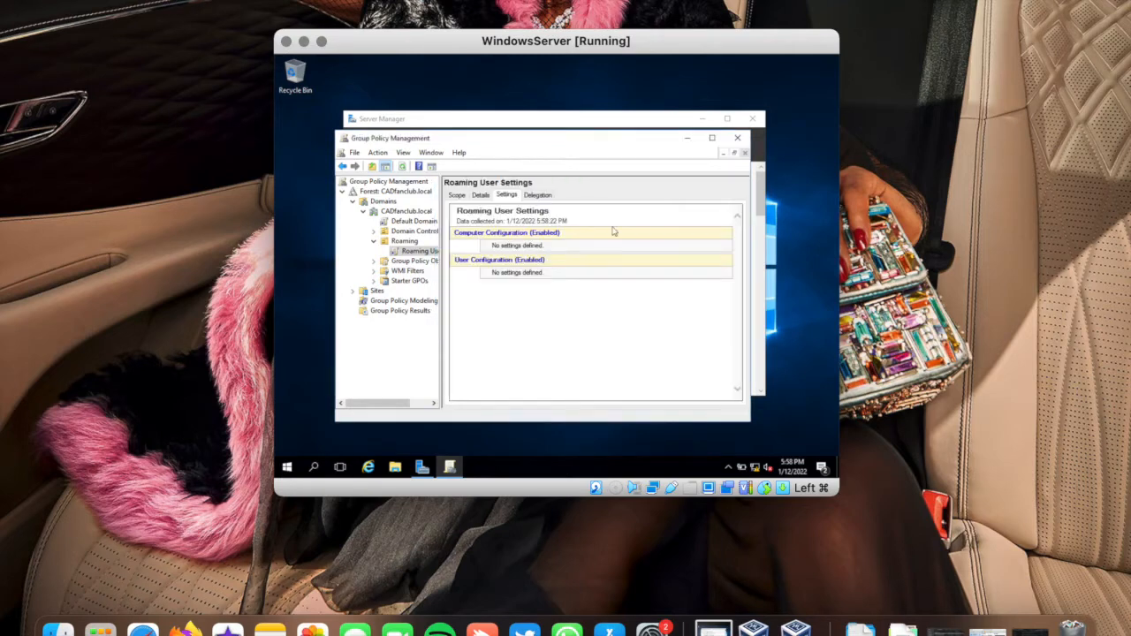
Open the Roaming User Settings GPO for editing and display the computer policies under Administrative Templates > System > User Profiles
{"action": "right_click", "coordinate": [417, 254]}
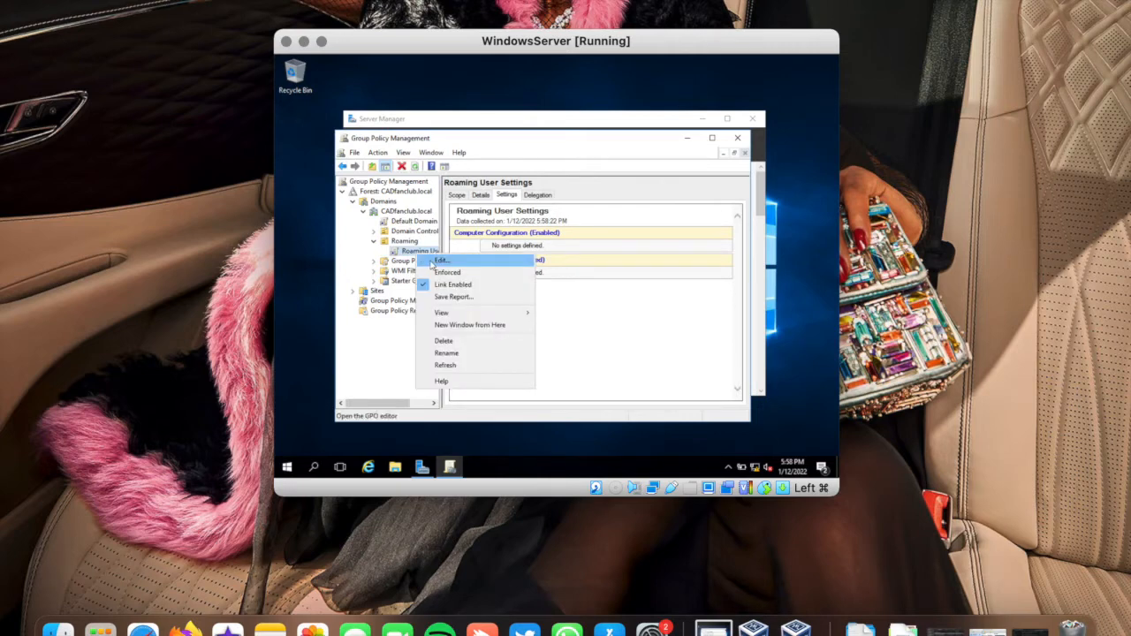
{"action": "left_click", "coordinate": [433, 262]}
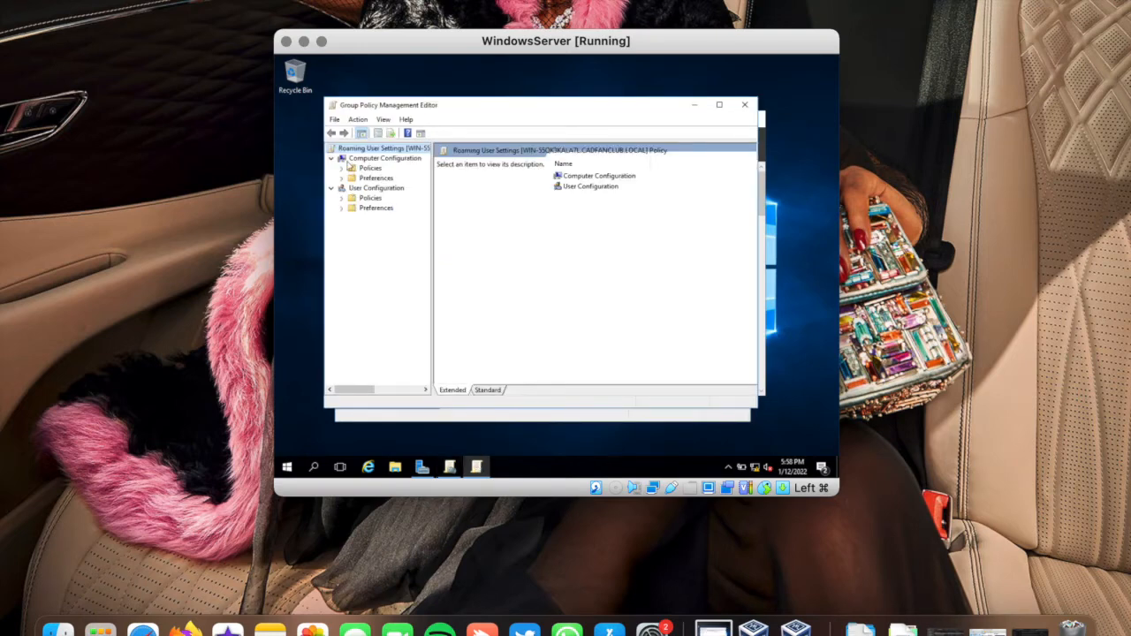
{"action": "left_click", "coordinate": [342, 169]}
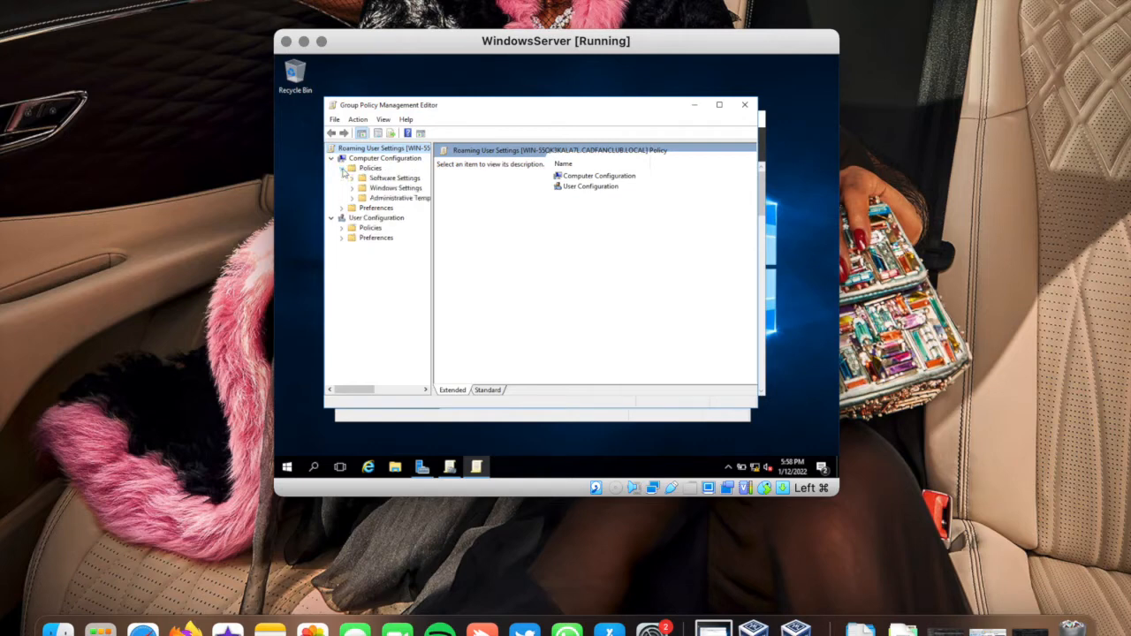
{"action": "left_click", "coordinate": [352, 198]}
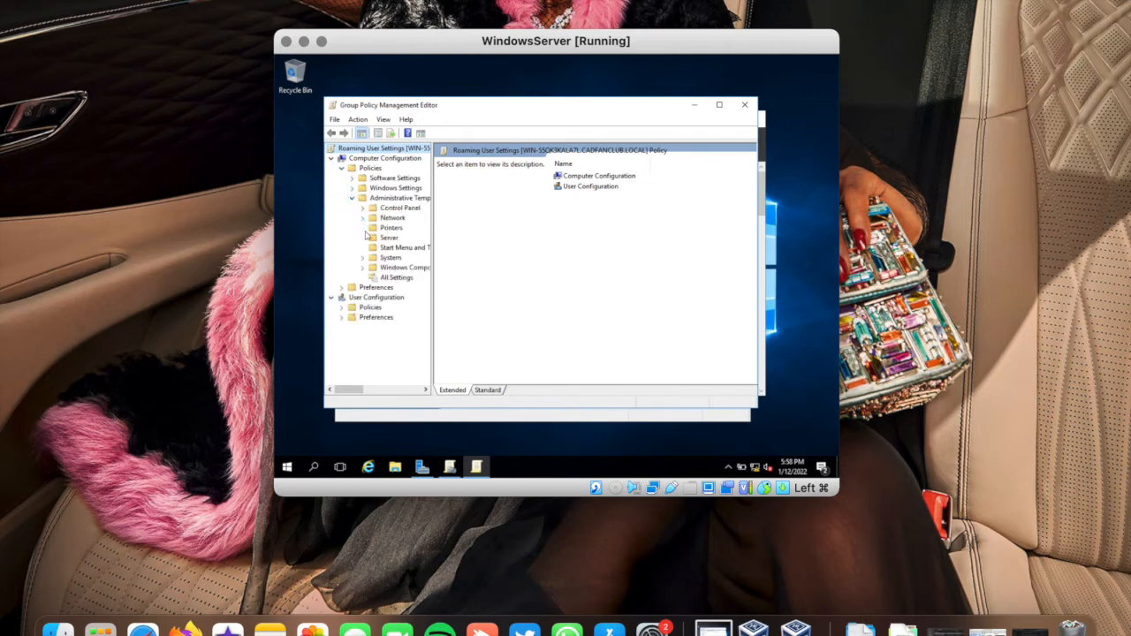
{"action": "left_click", "coordinate": [363, 258]}
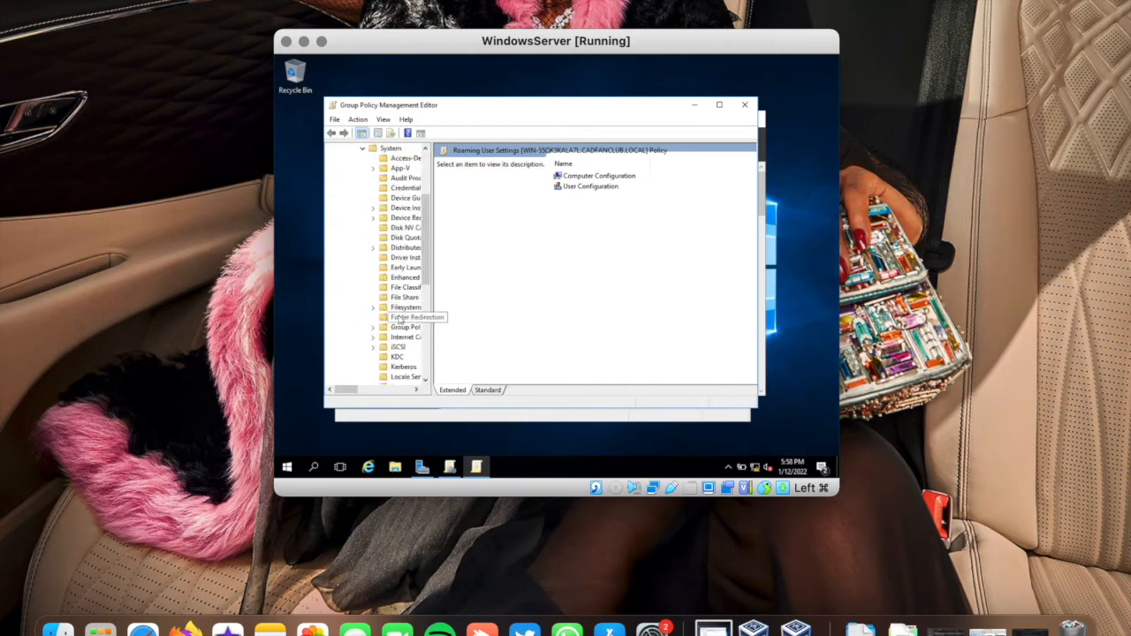
{"action": "scroll", "coordinate": [426, 281], "scroll_direction": "down", "scroll_amount": 7}
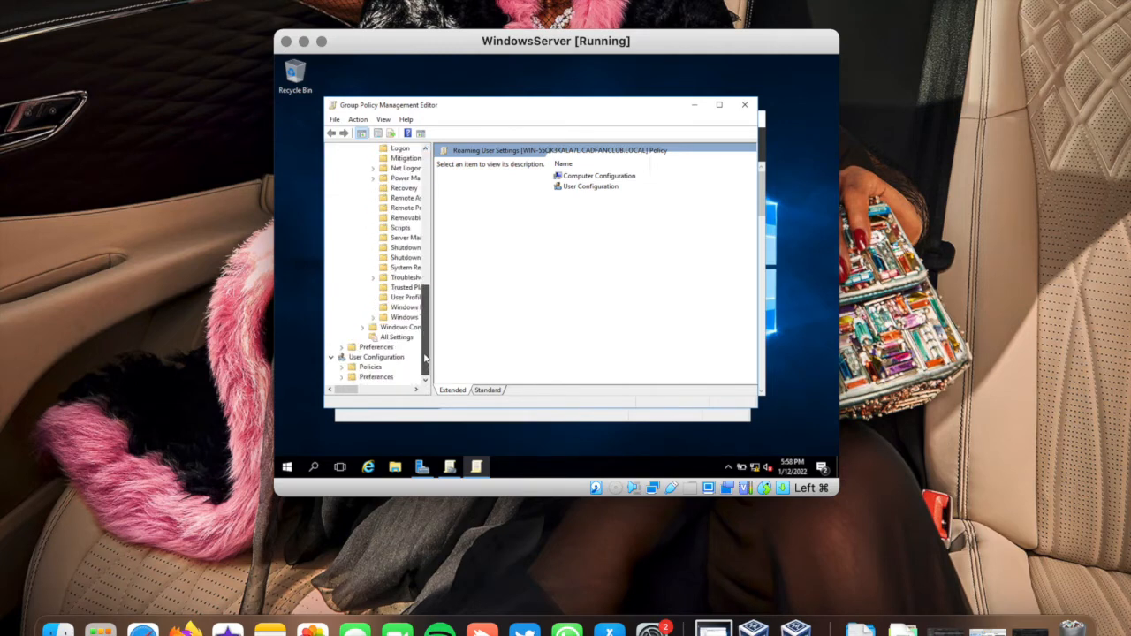
{"action": "left_click", "coordinate": [394, 301]}
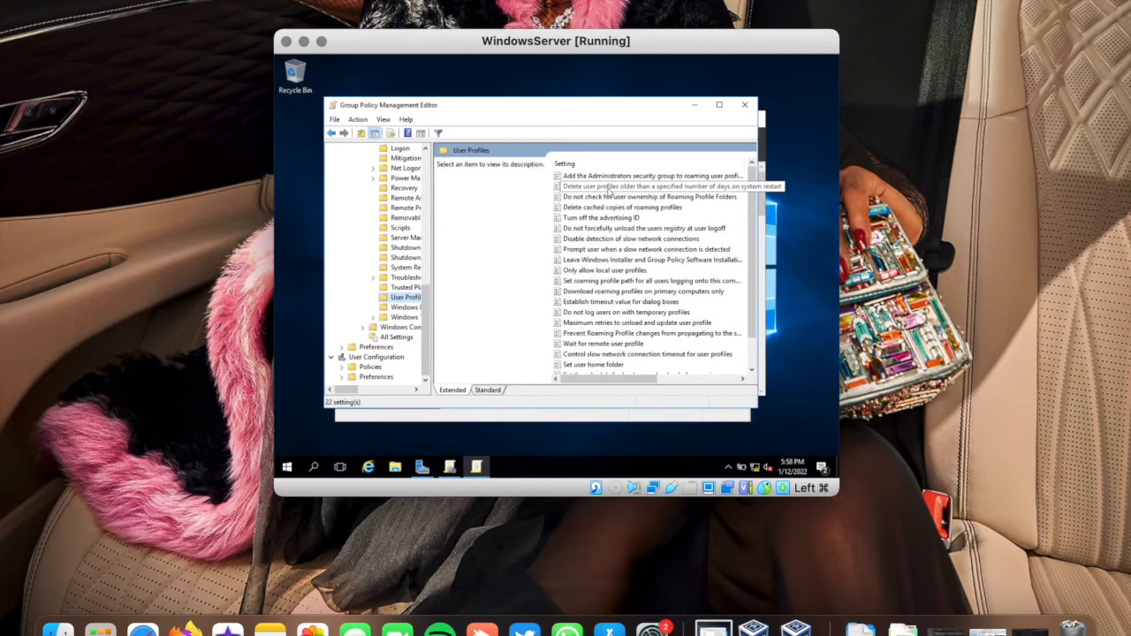
Set the "Delete cached copies of roaming profiles" policy to Disabled and apply it
{"action": "double_click", "coordinate": [606, 208]}
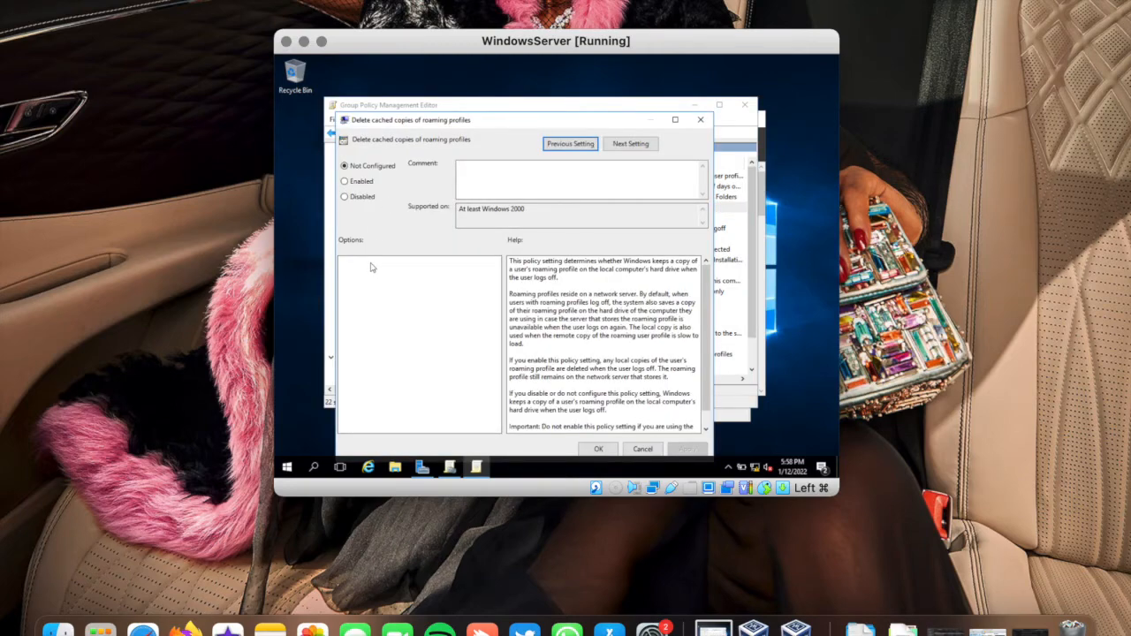
{"action": "left_click", "coordinate": [356, 198]}
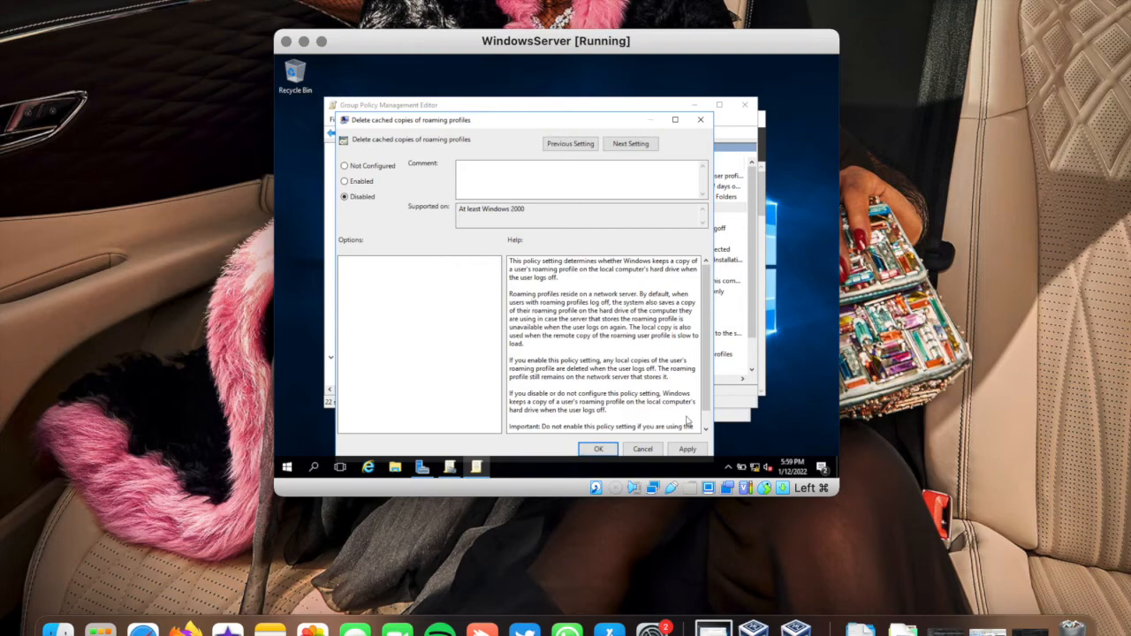
{"action": "left_click", "coordinate": [684, 450]}
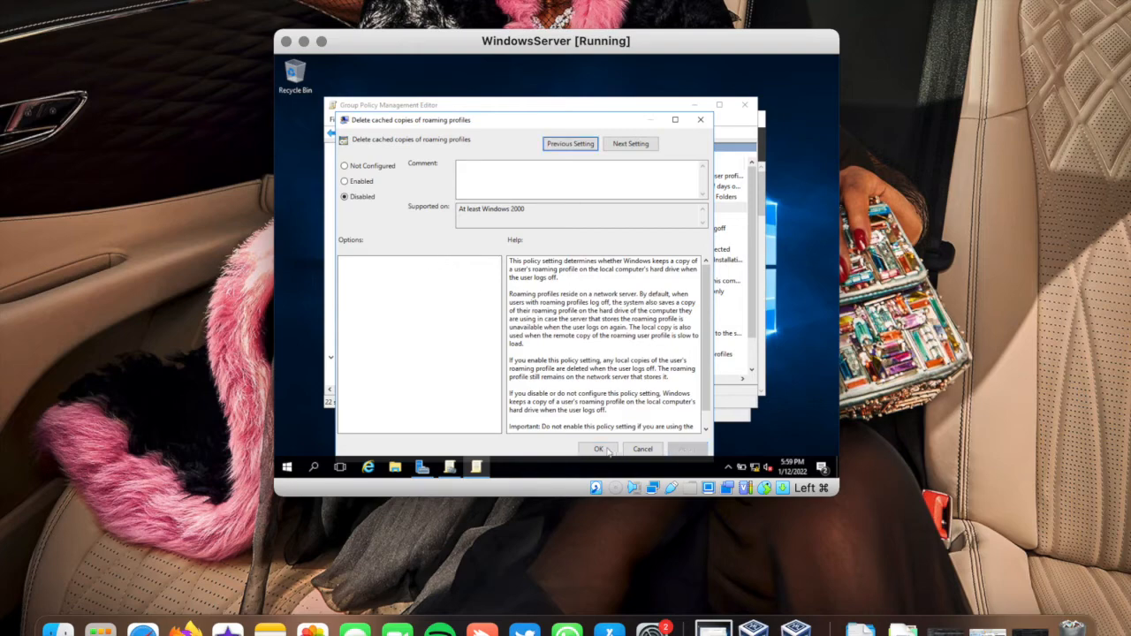
{"action": "left_click", "coordinate": [606, 451]}
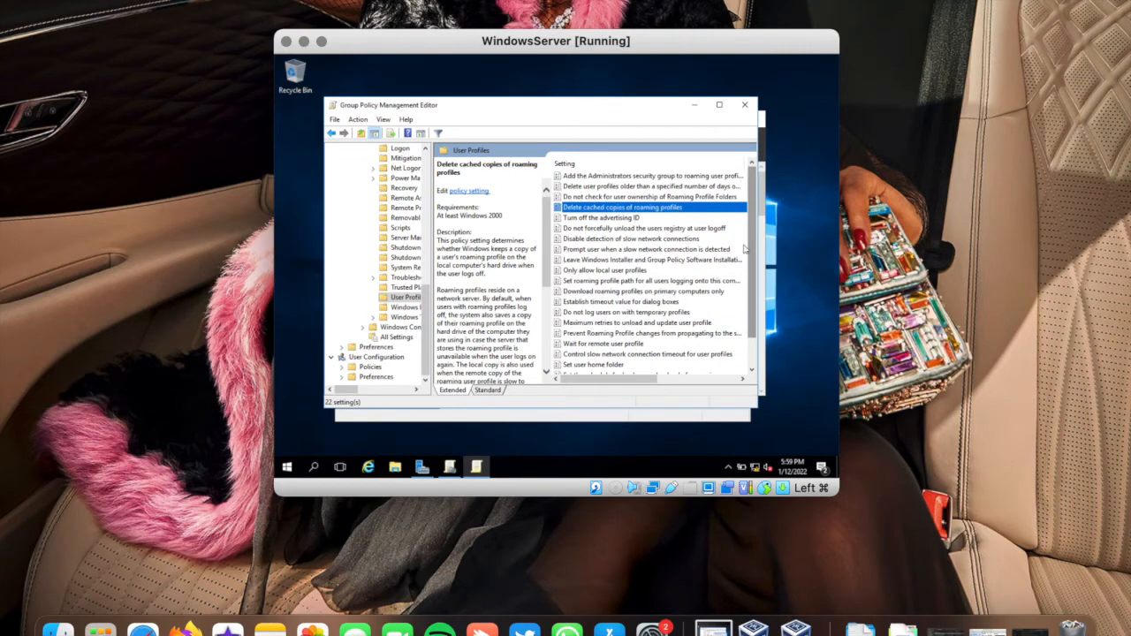
Set the "Do not log users on with temporary profiles" policy to Enabled and close the policy editor
{"action": "double_click", "coordinate": [650, 314]}
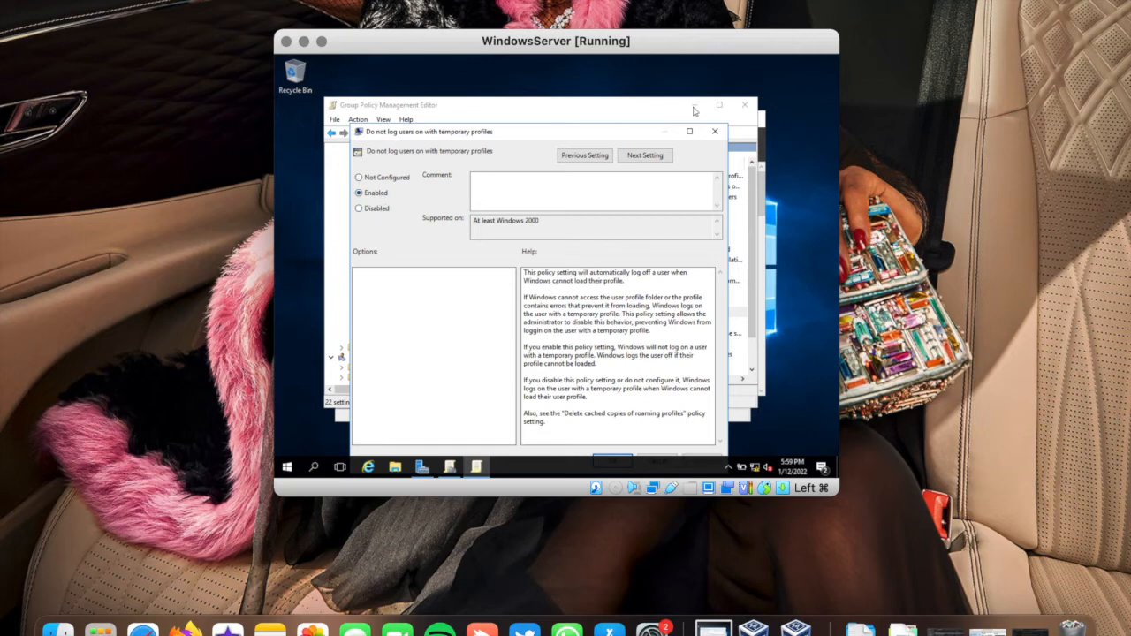
{"action": "left_click", "coordinate": [715, 131]}
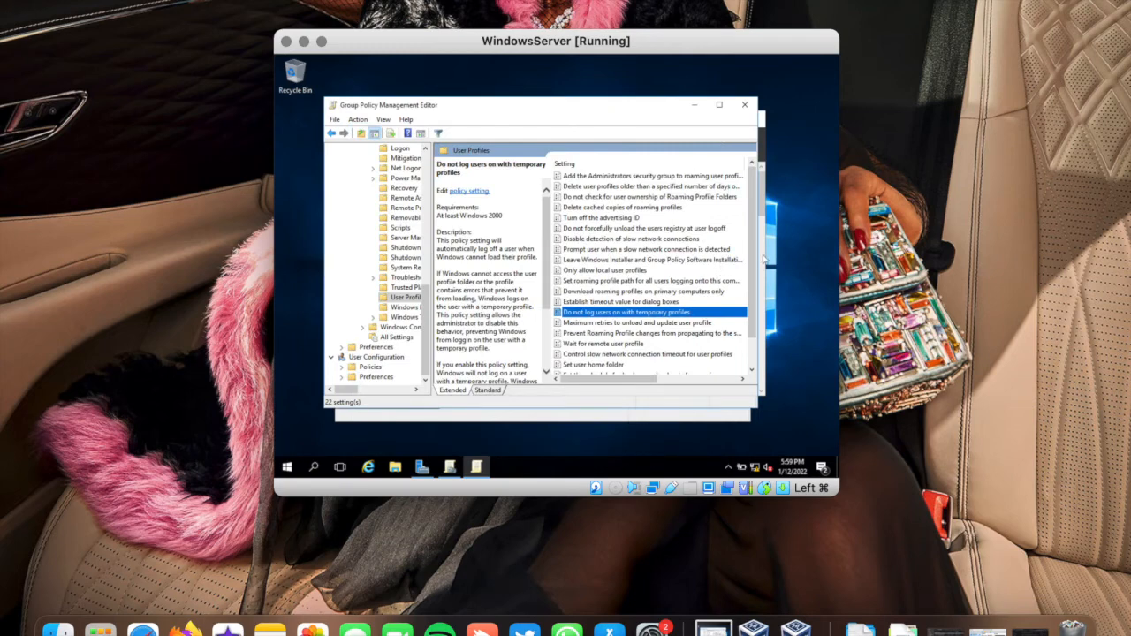
{"action": "left_click_drag", "start_coordinate": [758, 261], "coordinate": [756, 312]}
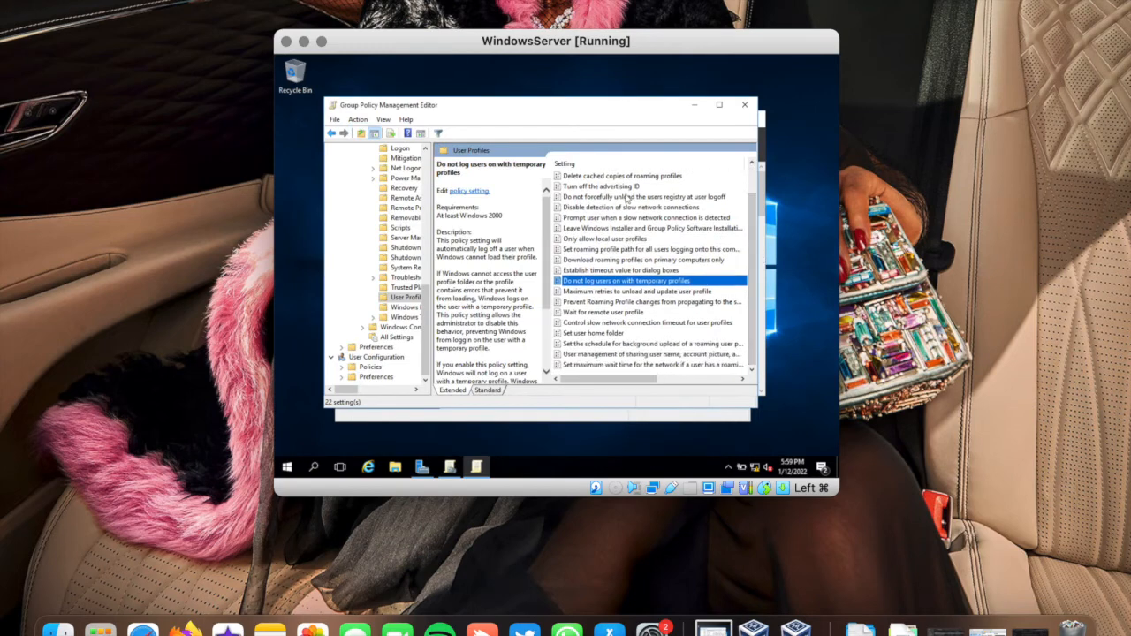
{"action": "left_click_drag", "start_coordinate": [598, 110], "coordinate": [599, 224]}
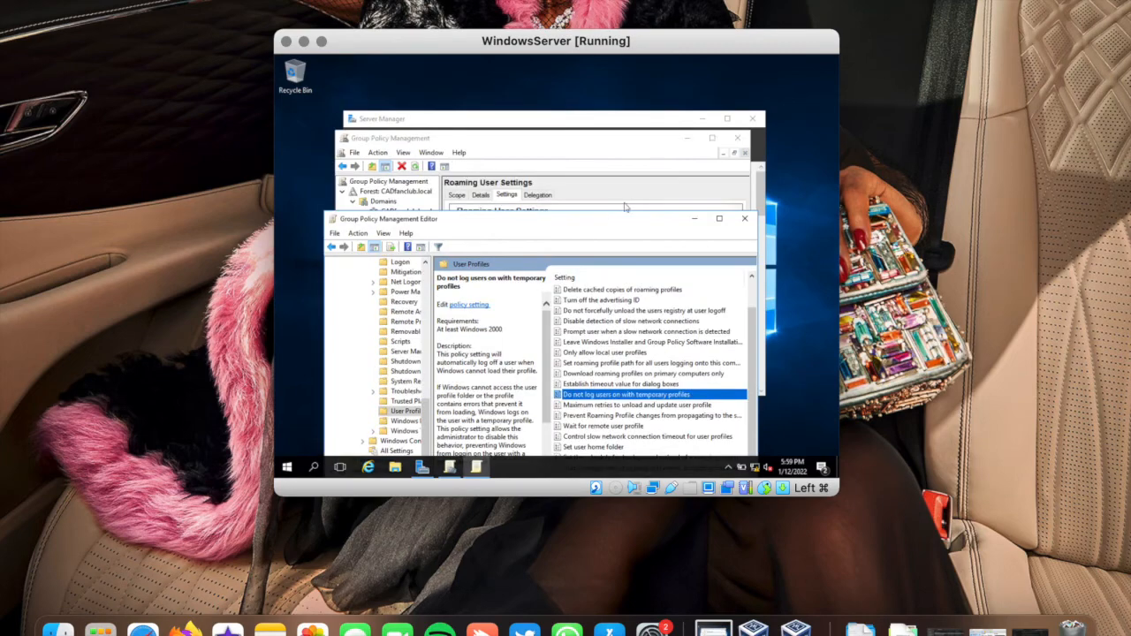
{"action": "left_click", "coordinate": [745, 219]}
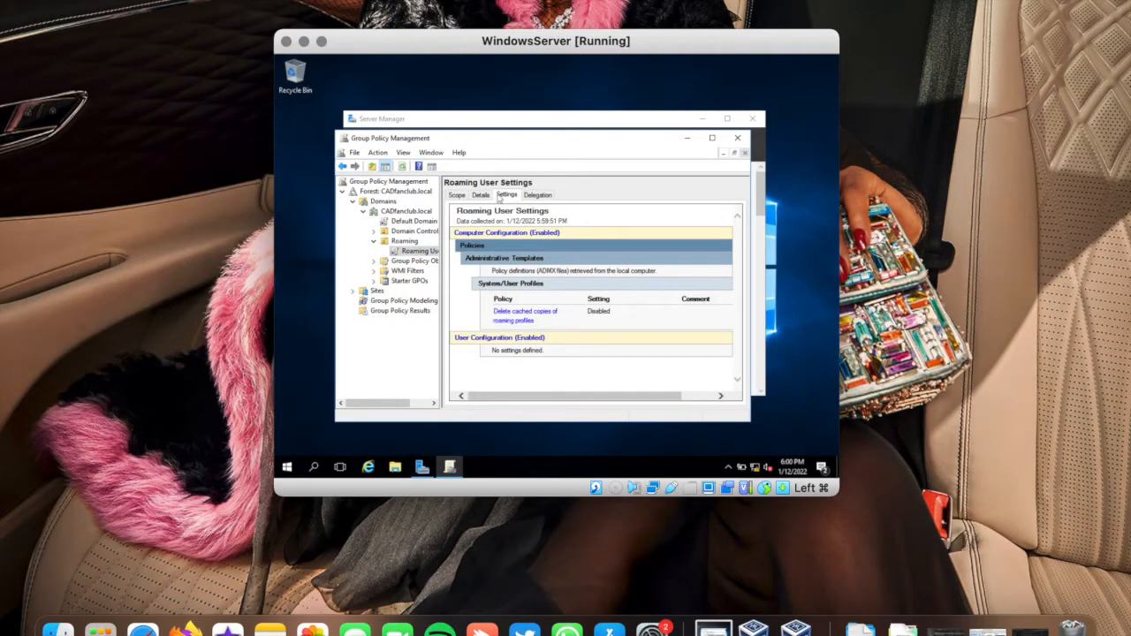
Refresh the settings report of the Roaming User Settings GPO and review its configured User Profiles policies
{"action": "left_click", "coordinate": [403, 166]}
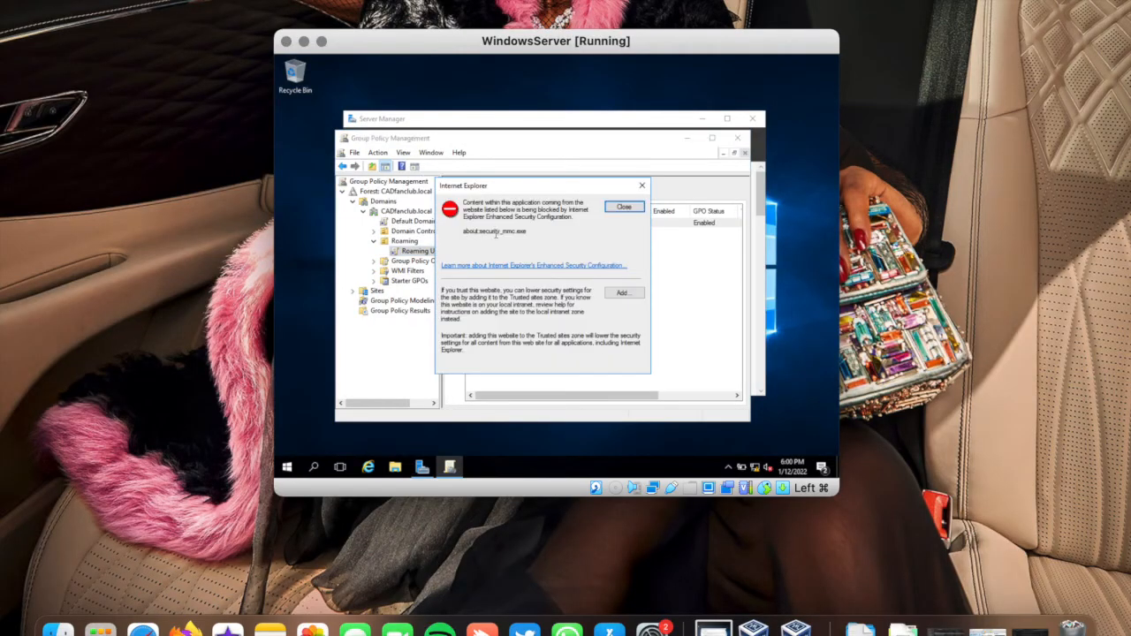
{"action": "left_click", "coordinate": [645, 185]}
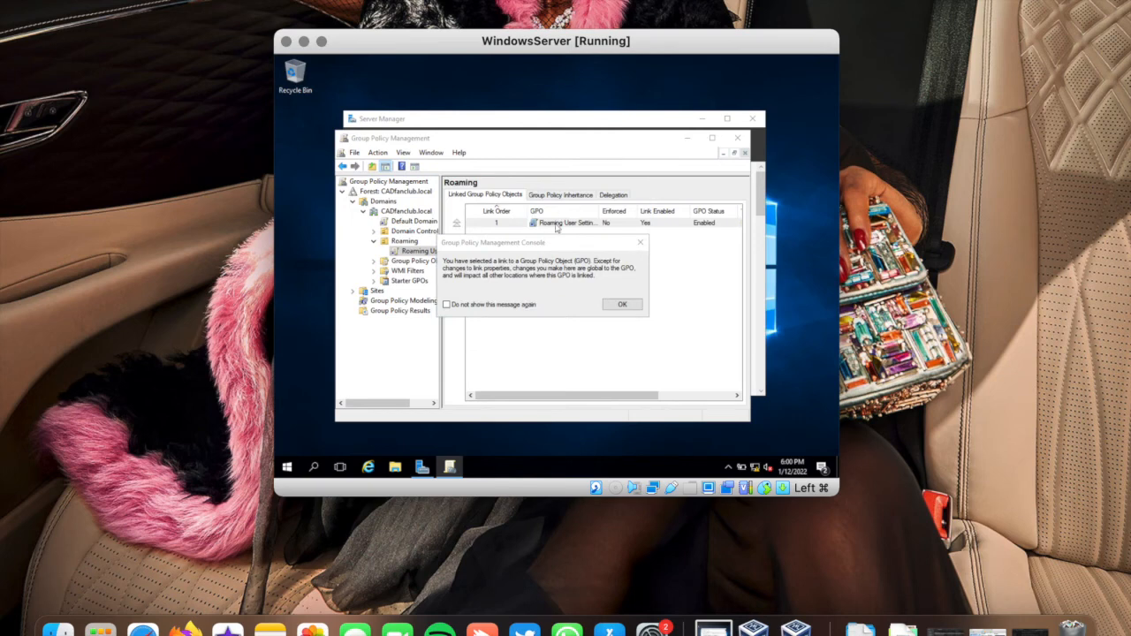
{"action": "left_click", "coordinate": [621, 301]}
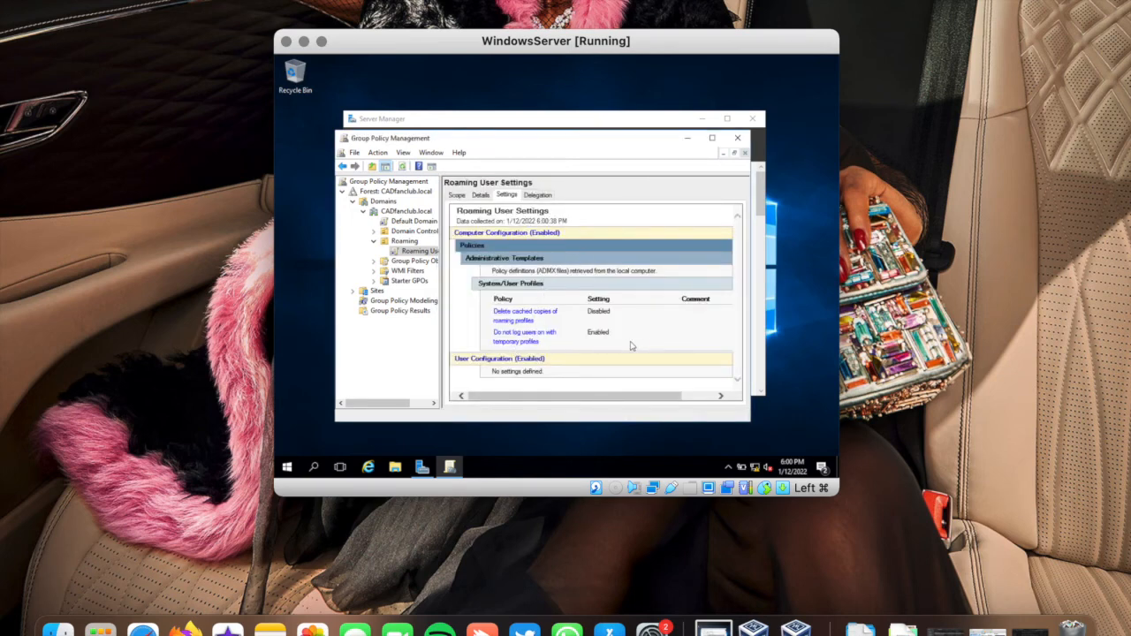
{"action": "left_click_drag", "start_coordinate": [632, 343], "coordinate": [494, 322]}
{"action": "left_click", "coordinate": [664, 336]}
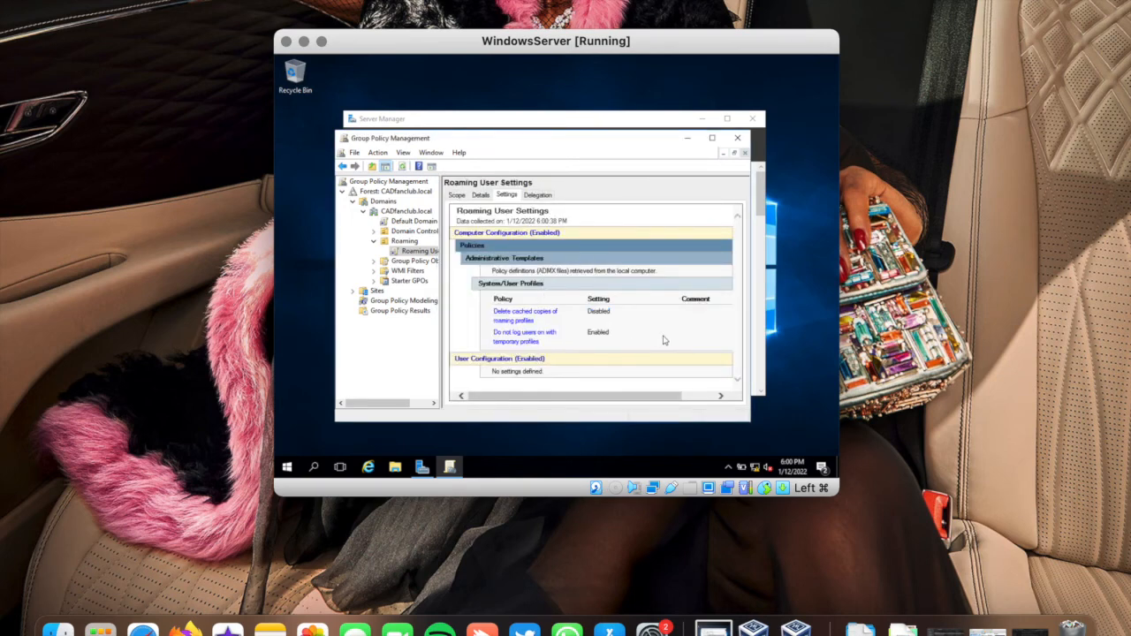